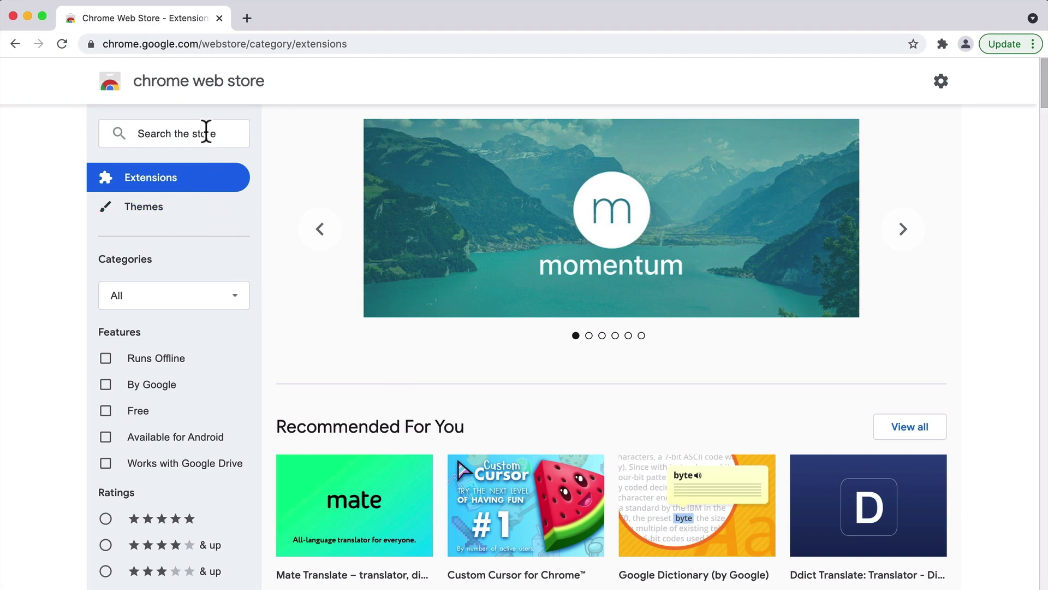
# - Search the Chrome Web Store for 'vue devtools' and add the beta Vue.js devtools extension
pyautogui.click(207, 133)
pyautogui.write('vue devtools')
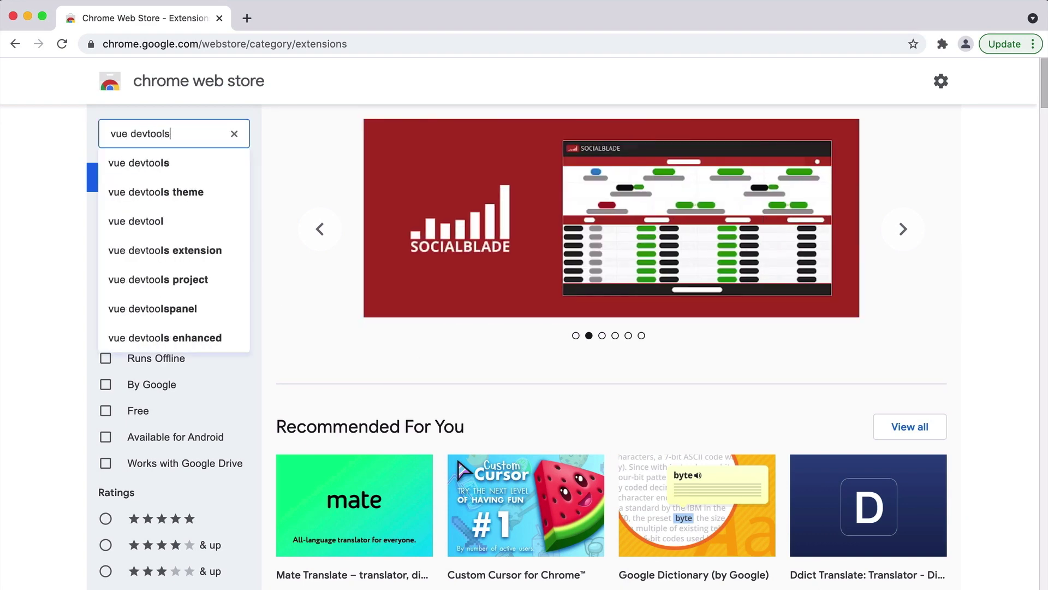
pyautogui.press('Return')
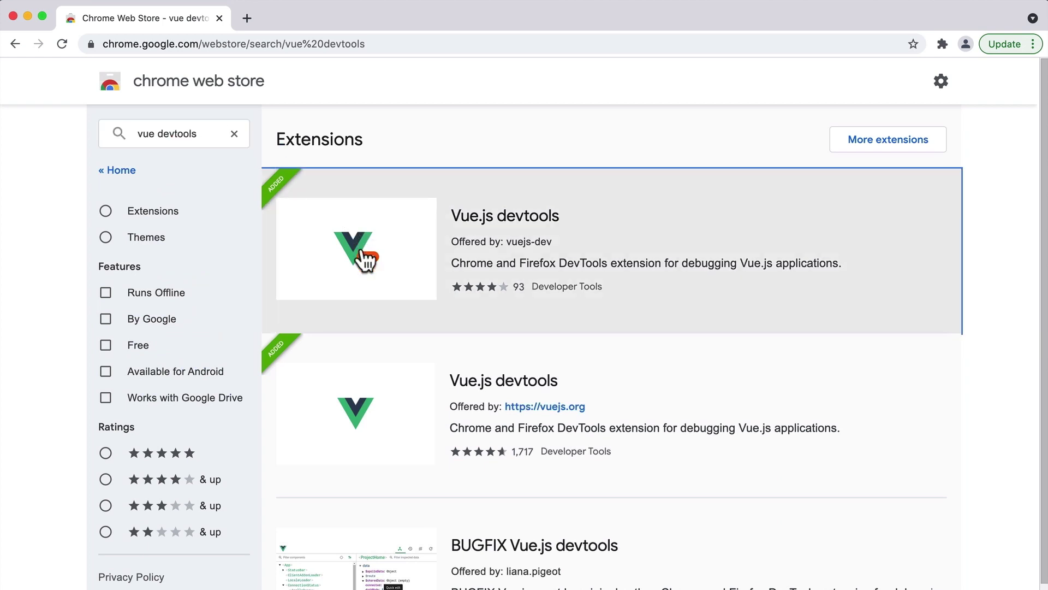
pyautogui.click(361, 245)
pyautogui.click(803, 190)
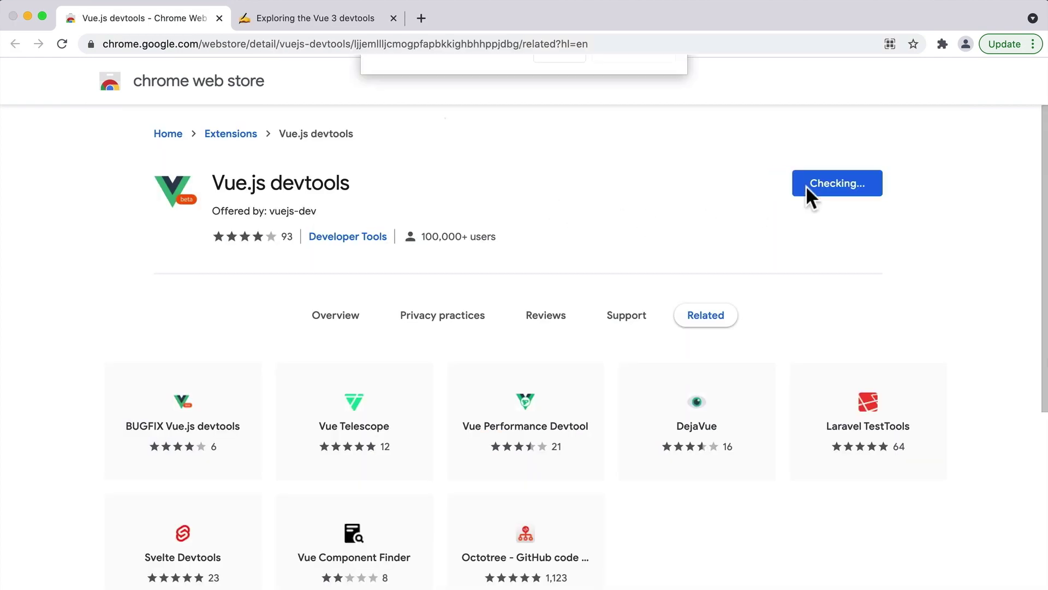
pyautogui.click(641, 165)
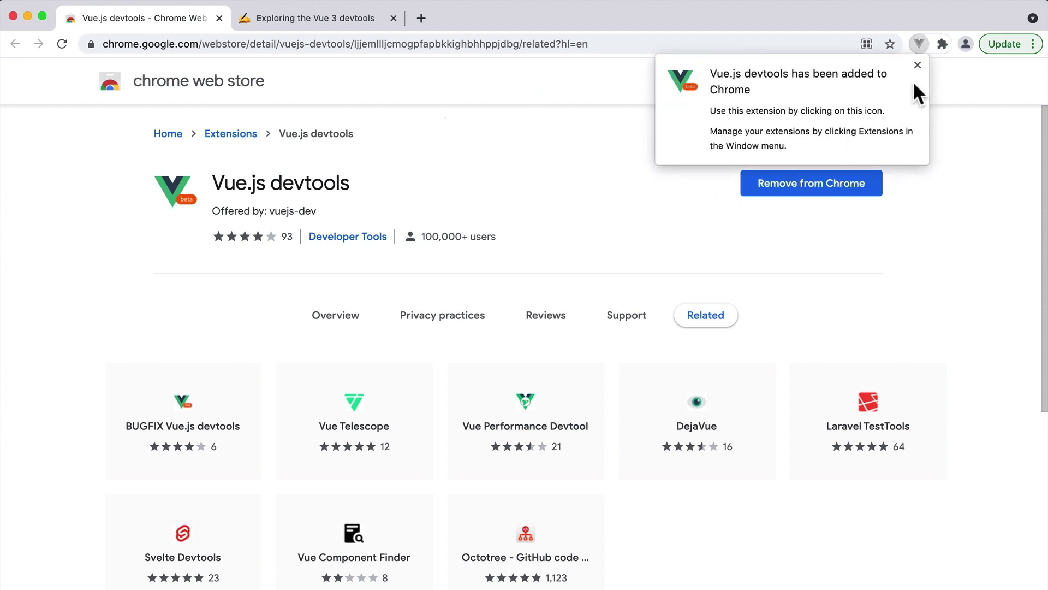
pyautogui.click(918, 65)
# - Disable the older Vue.js devtools extension on Chrome's Extensions page
pyautogui.click(453, 9)
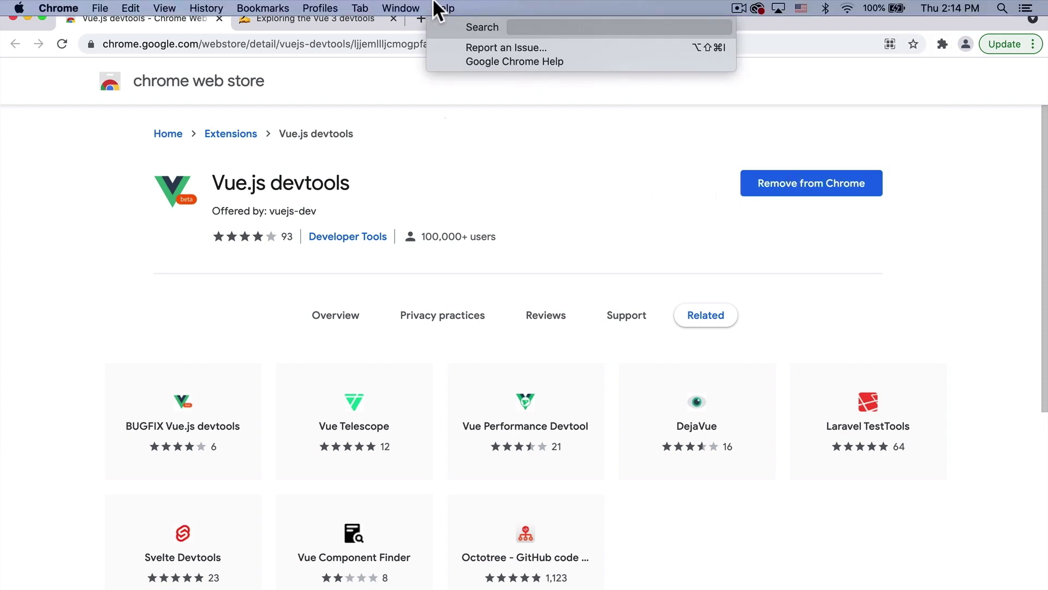
pyautogui.click(414, 140)
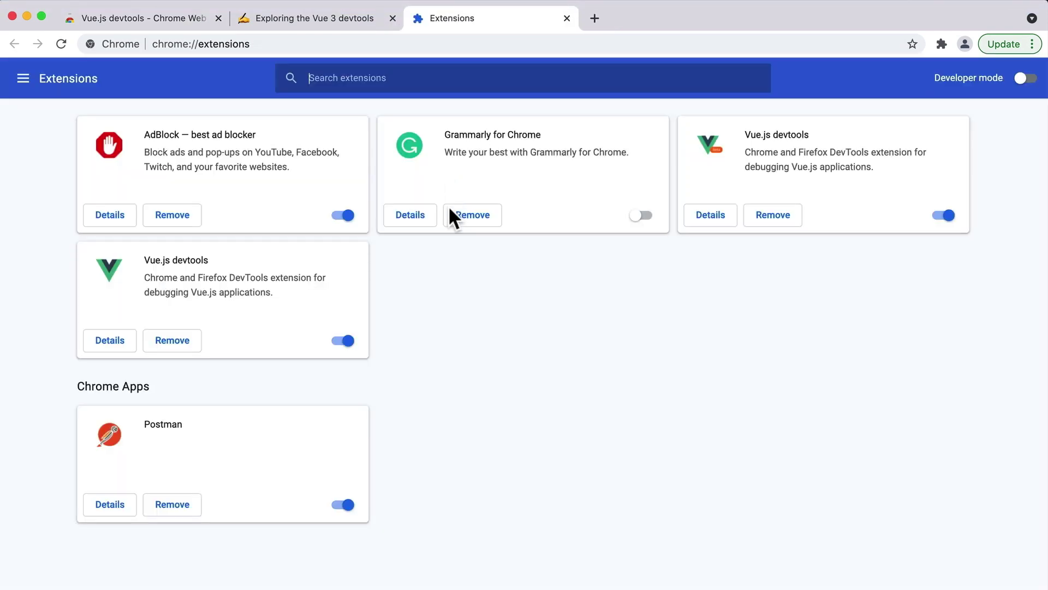
pyautogui.click(342, 341)
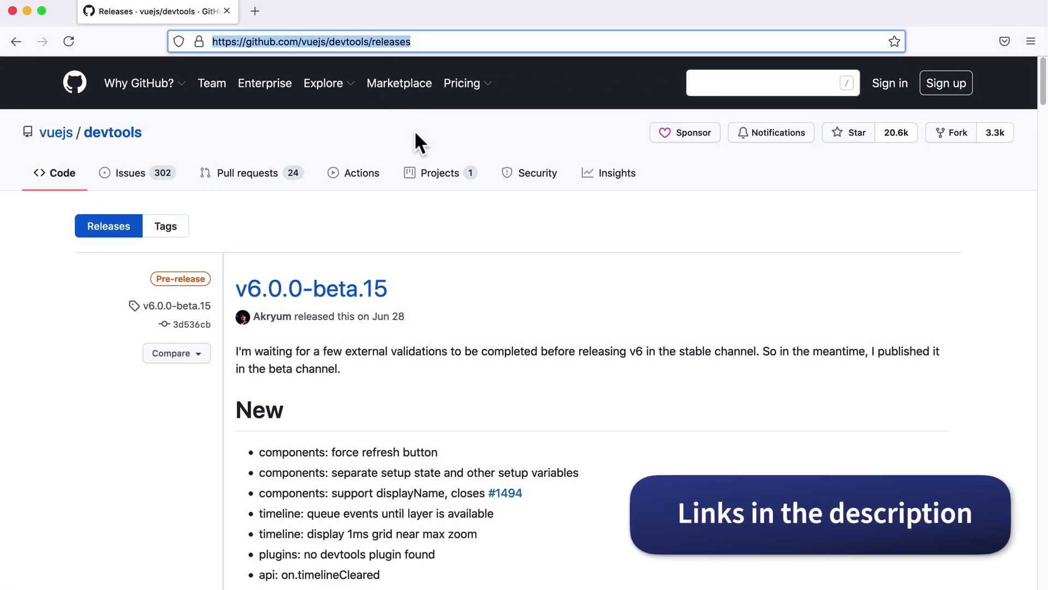
pyautogui.scroll(-5, 494, 264)
pyautogui.scroll(-5, 494, 265)
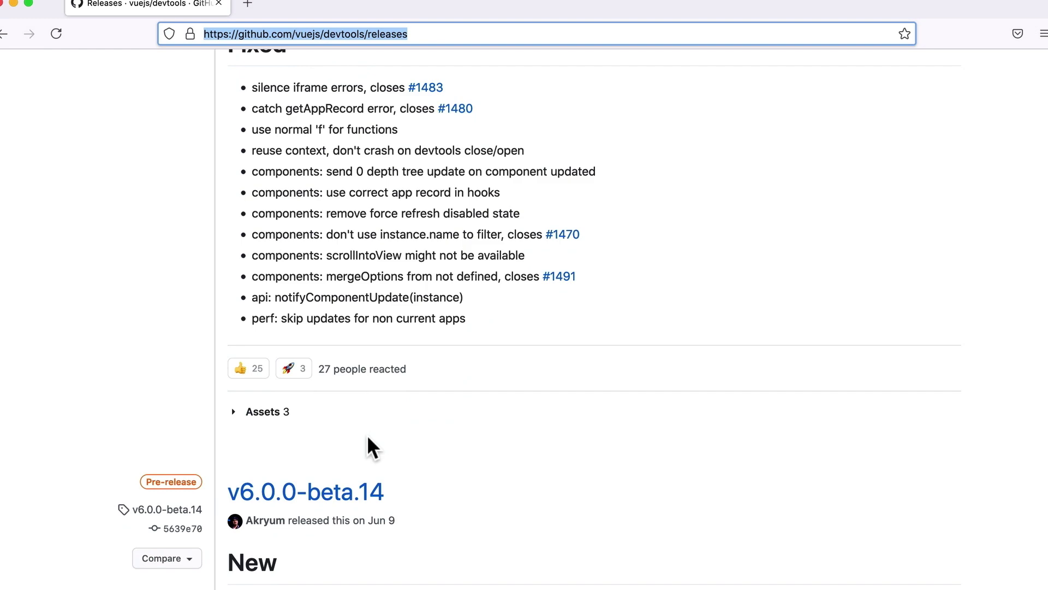
# - Install the v6.0.0-beta.15 .xpi add-on from the GitHub release assets into Firefox
pyautogui.click(194, 427)
pyautogui.scroll(-1, 195, 434)
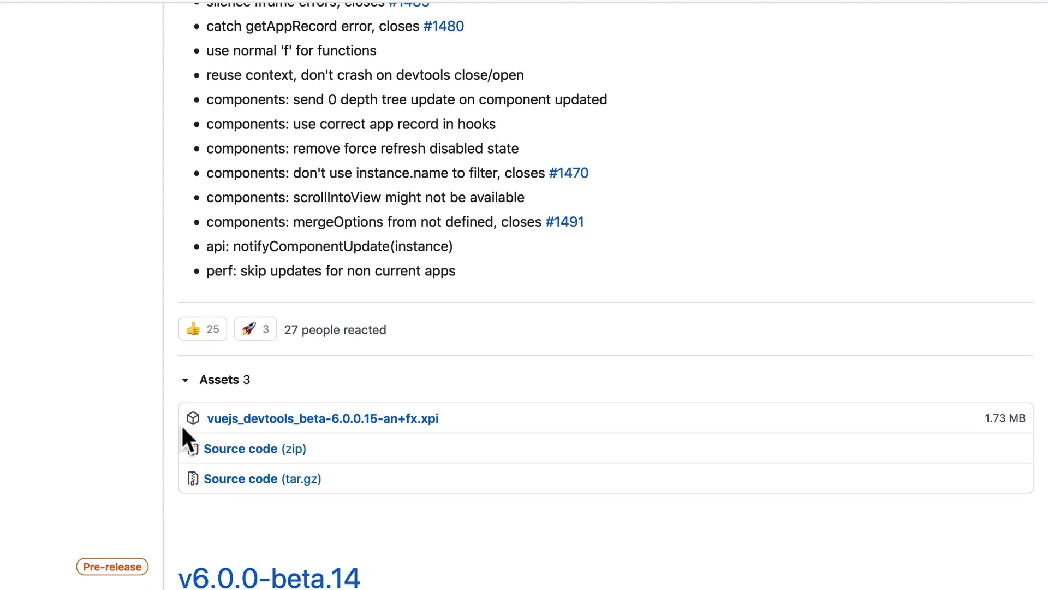
pyautogui.click(358, 426)
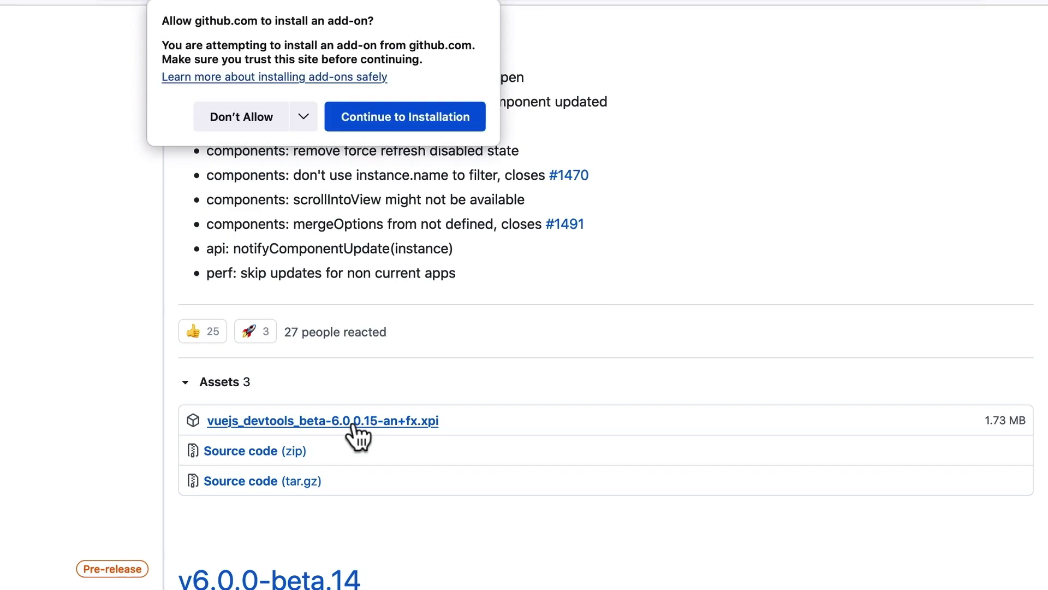
pyautogui.click(413, 147)
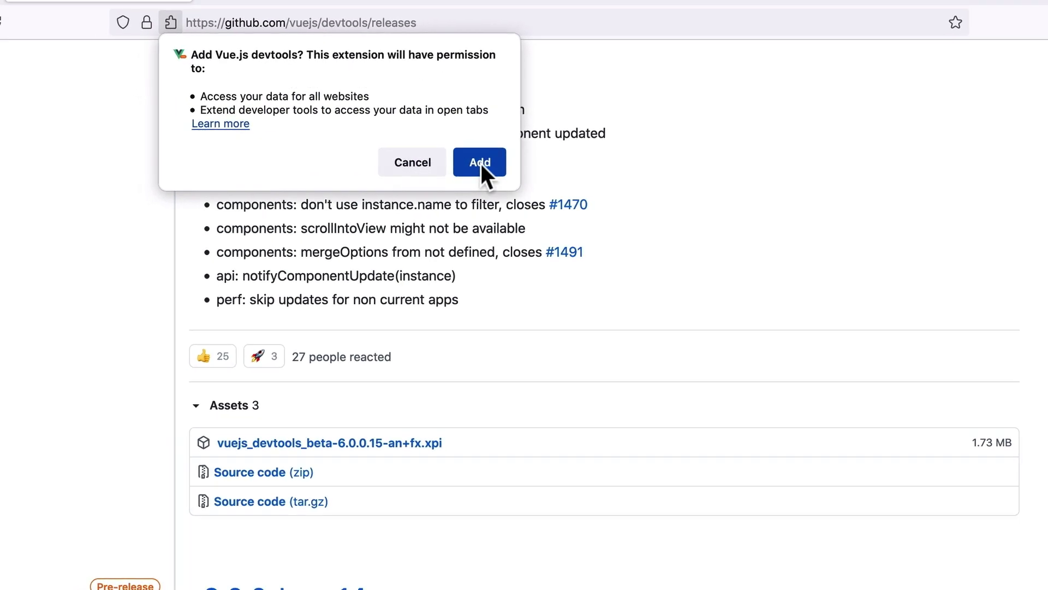
pyautogui.click(481, 165)
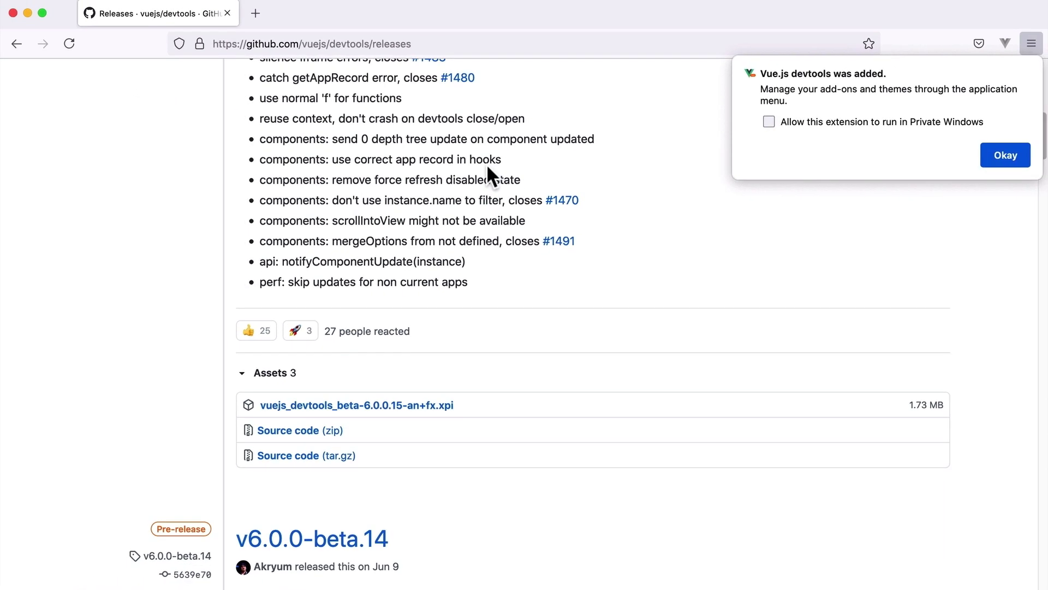
# - Start the Vue dev server with npm run serve in the VS Code terminal
pyautogui.click(1004, 155)
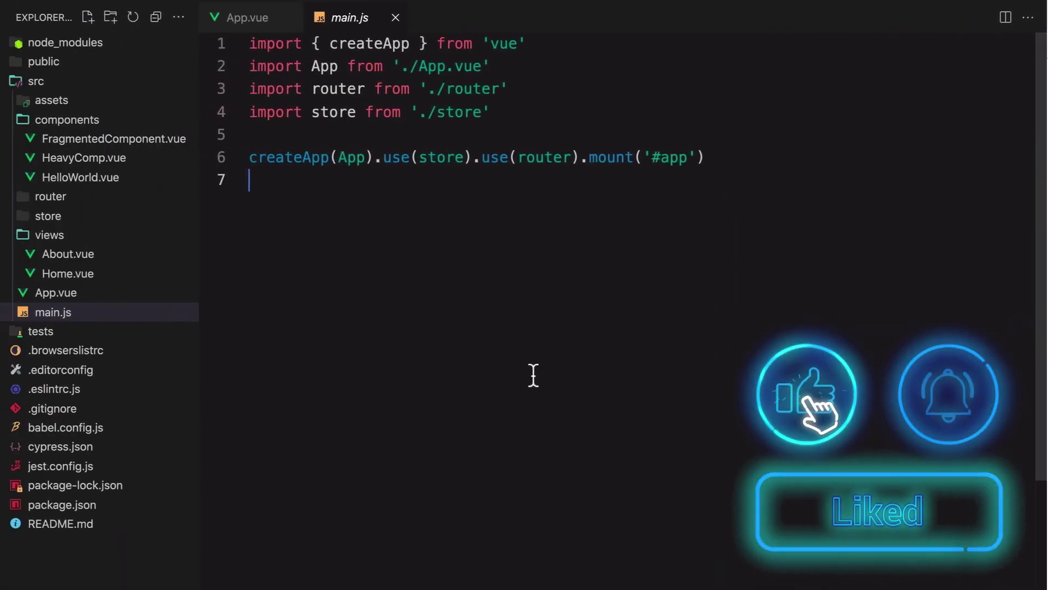
pyautogui.hotkey('ctrl', '`')
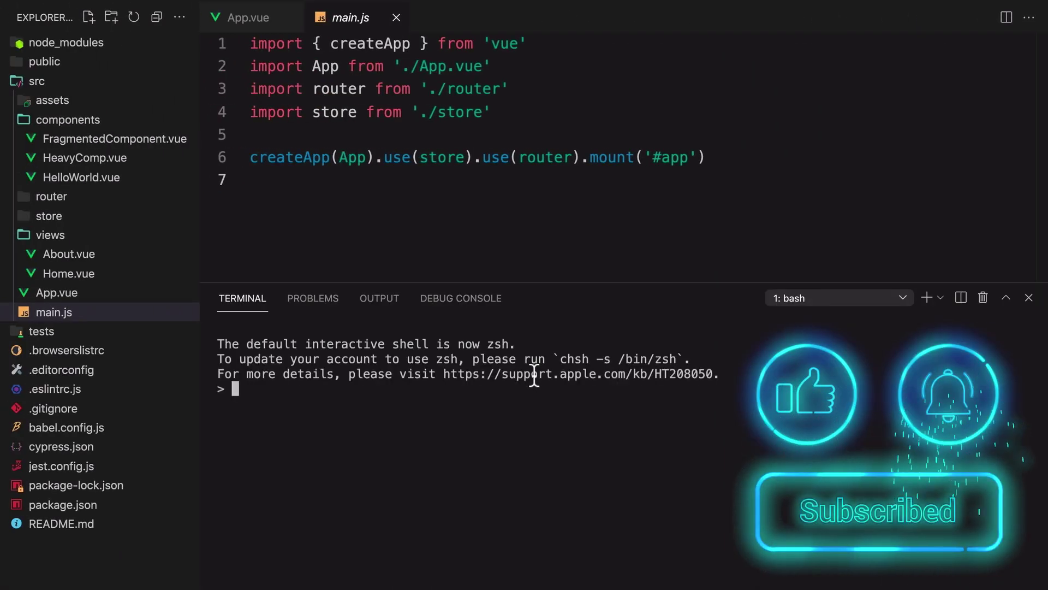
pyautogui.write('npm run ')
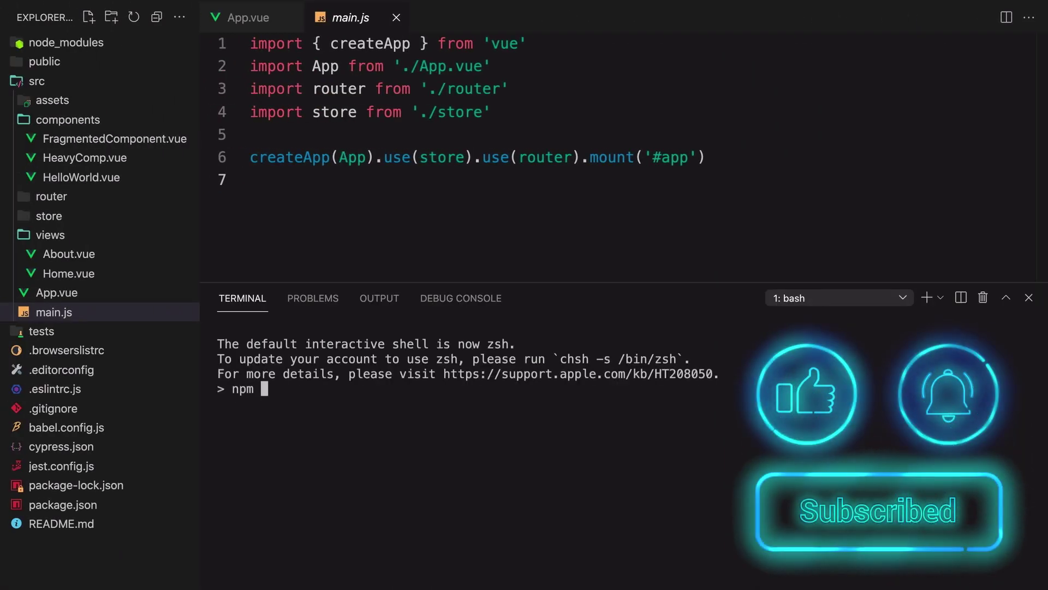
pyautogui.write('serve')
pyautogui.press('Return')
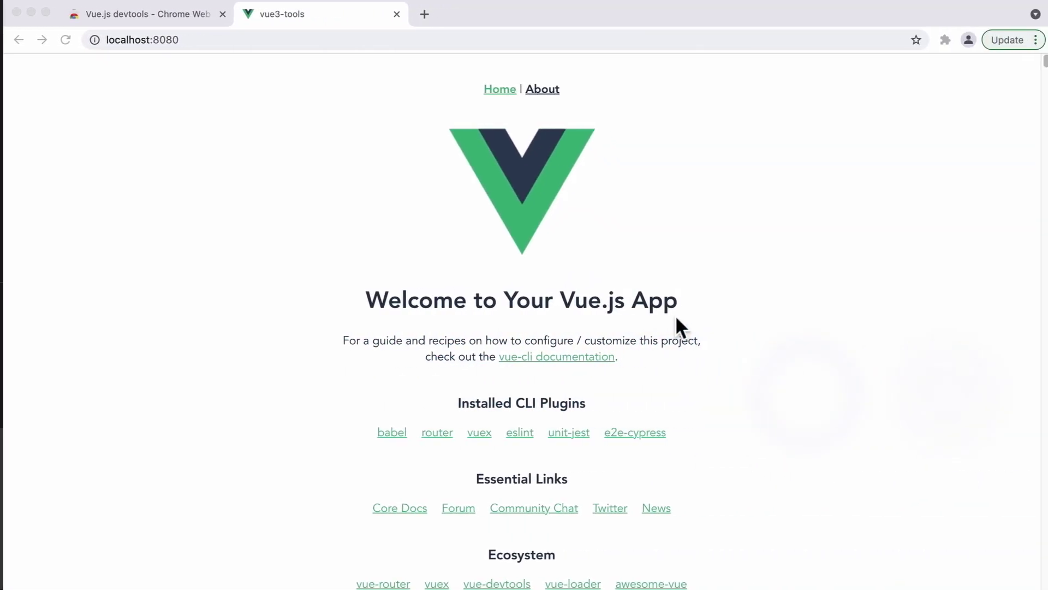
# - Open Chrome DevTools on the page, switch to the Vue panel, and check the App 1 selector
pyautogui.rightClick(748, 262)
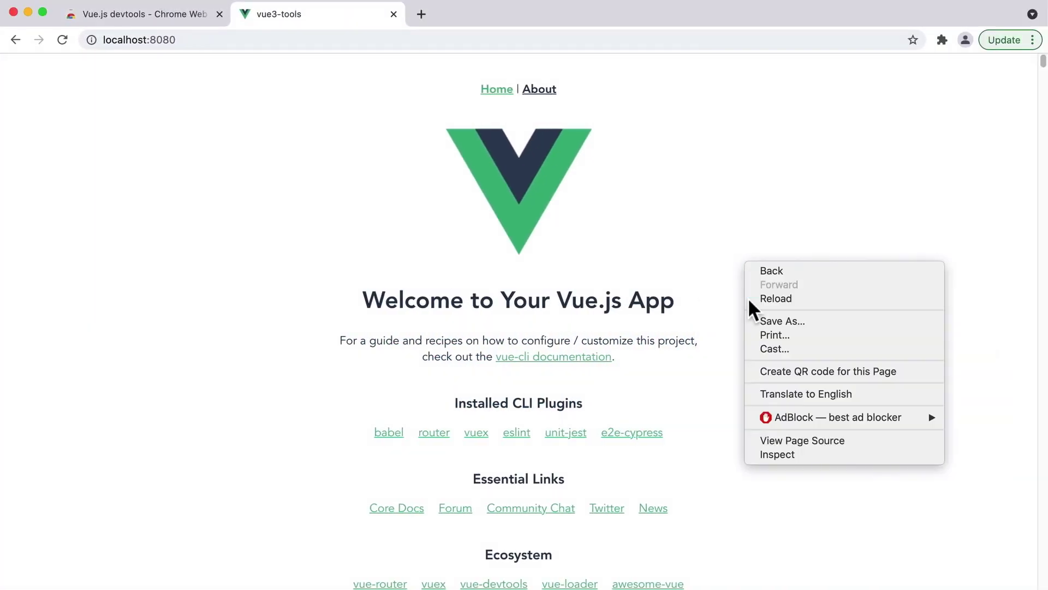
pyautogui.click(768, 454)
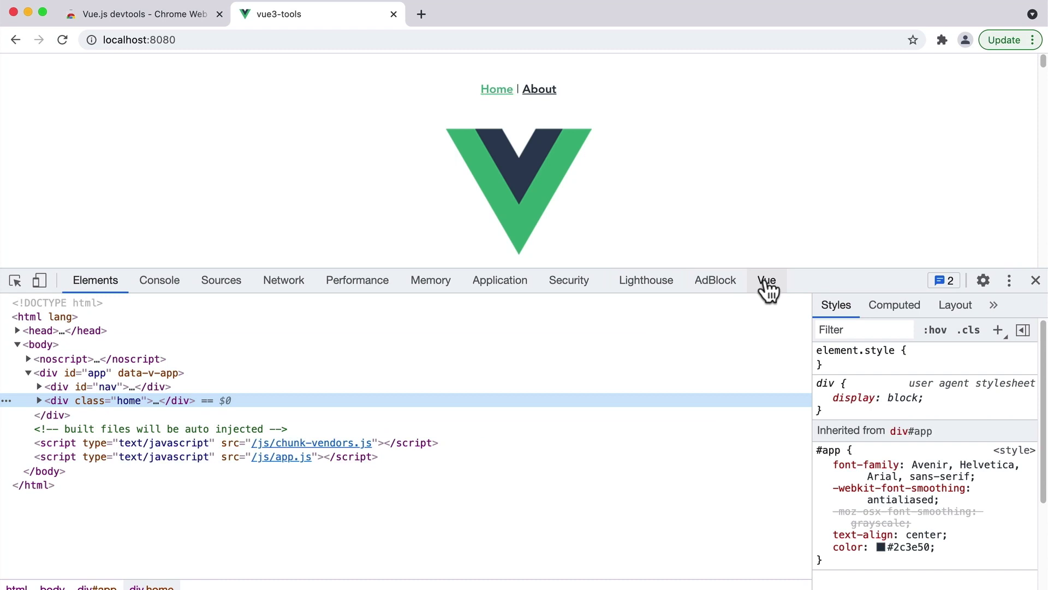
pyautogui.click(766, 280)
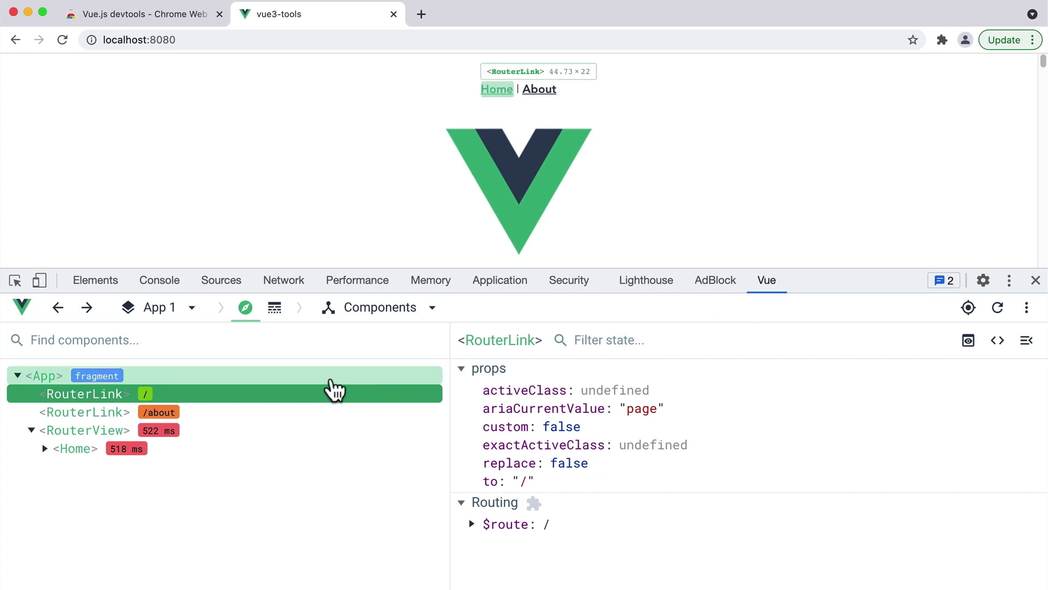
pyautogui.click(168, 307)
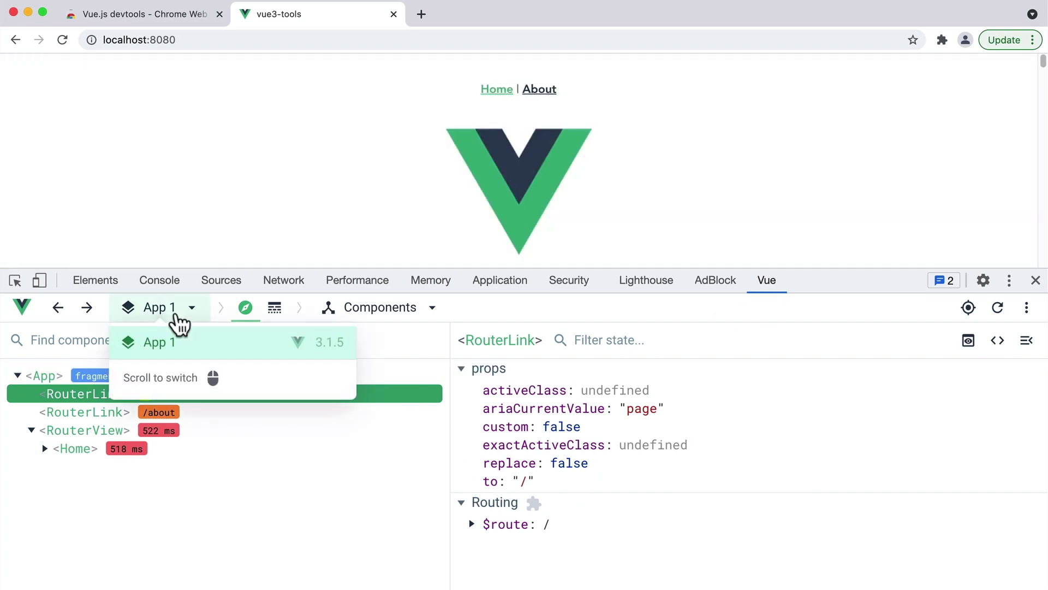
pyautogui.click(343, 468)
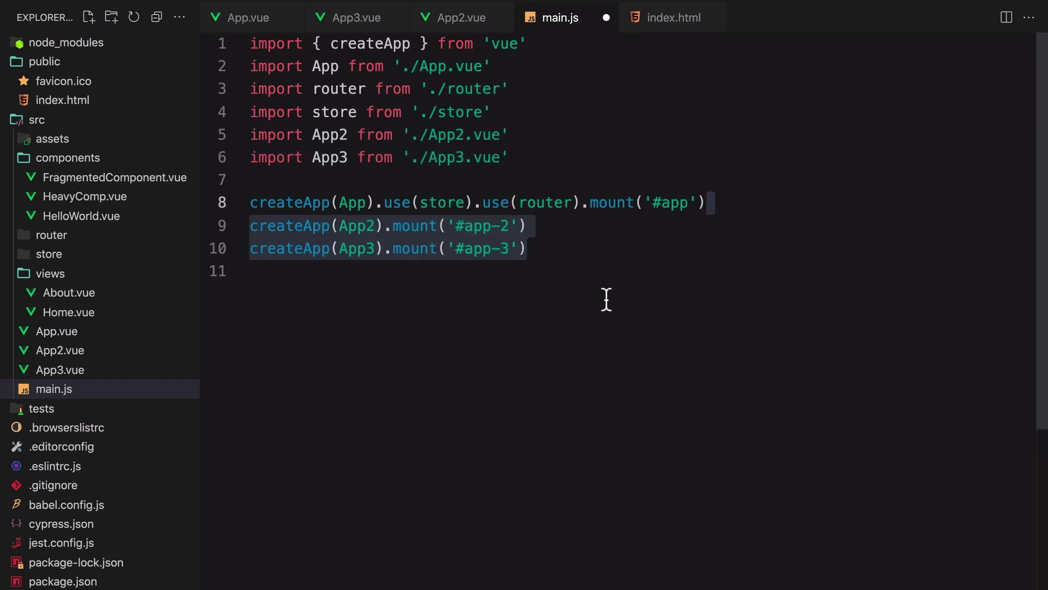
# - Save main.js with App2 mounted on #app-2 and App3 on #app-3
pyautogui.press('super+s')
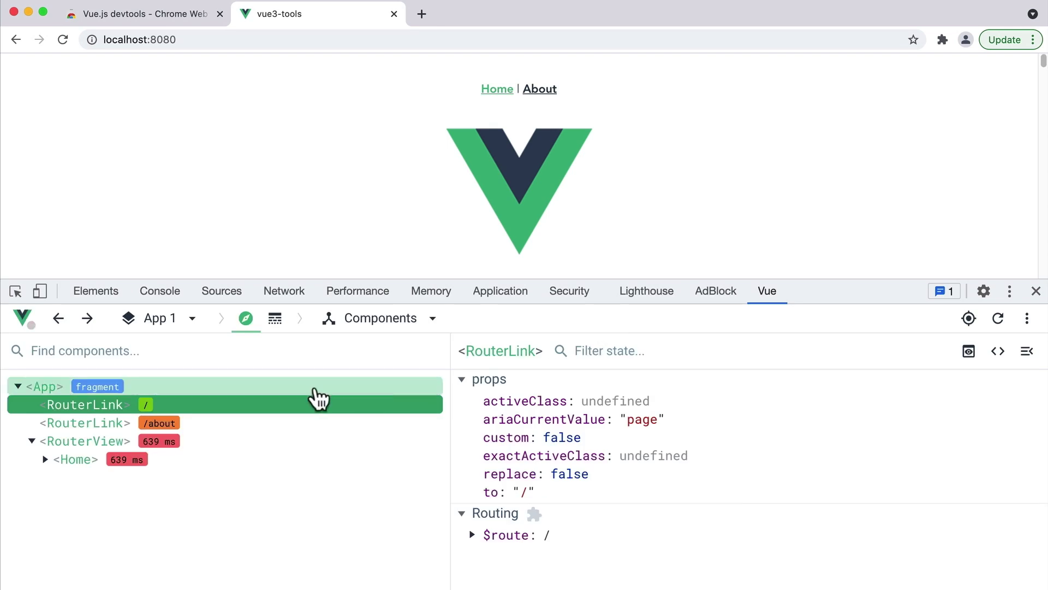
# - Switch the inspector to App 2, select its <App2> component, then switch back to App 1
pyautogui.click(164, 317)
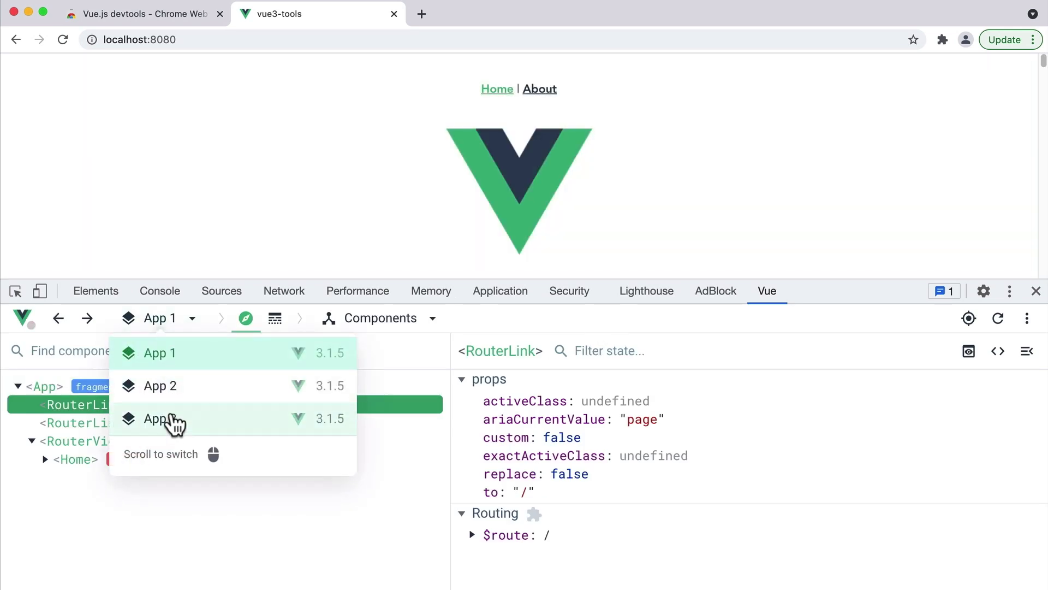
pyautogui.click(179, 389)
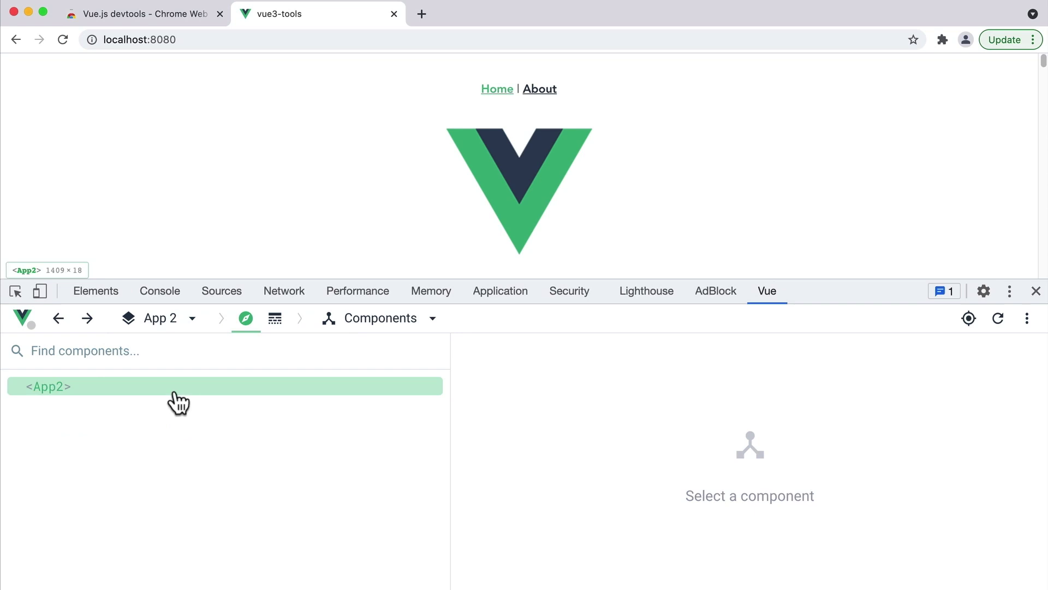
pyautogui.click(179, 392)
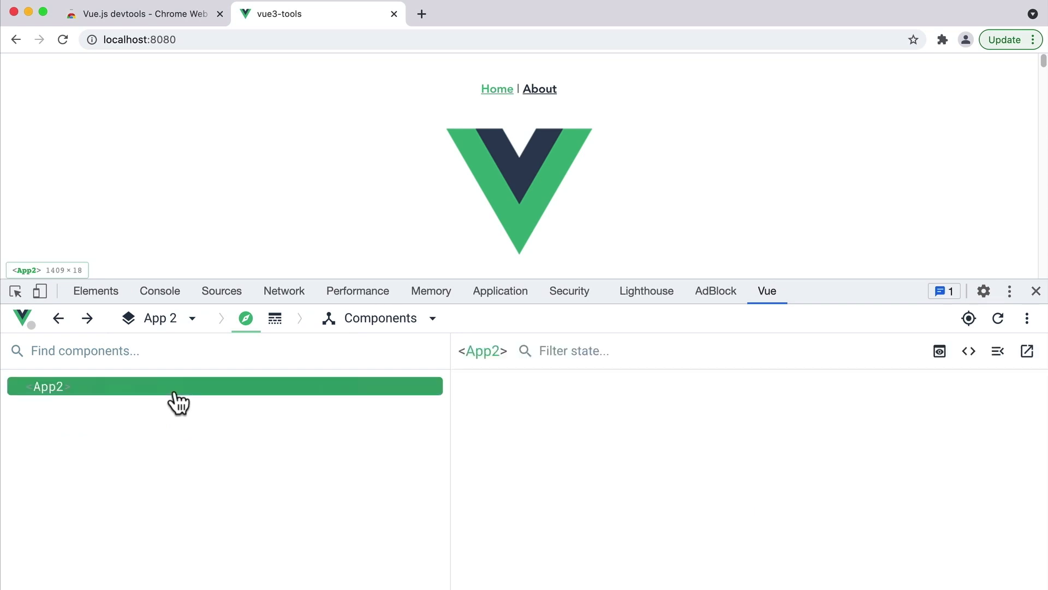
pyautogui.click(170, 318)
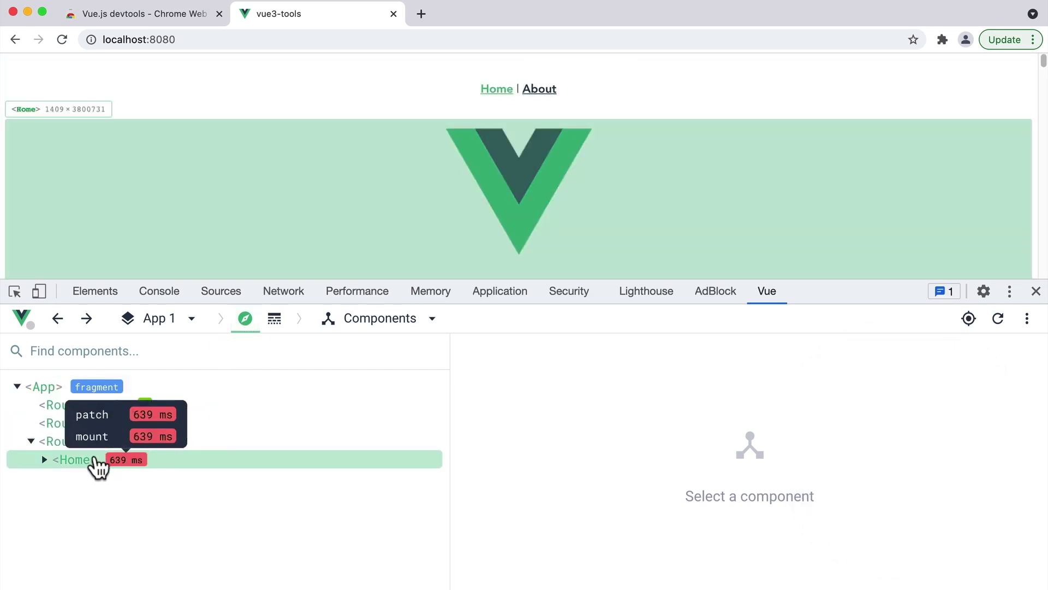
# - Select the <Home> component, rendered in 639 ms, to view its $route state of /
pyautogui.click(92, 463)
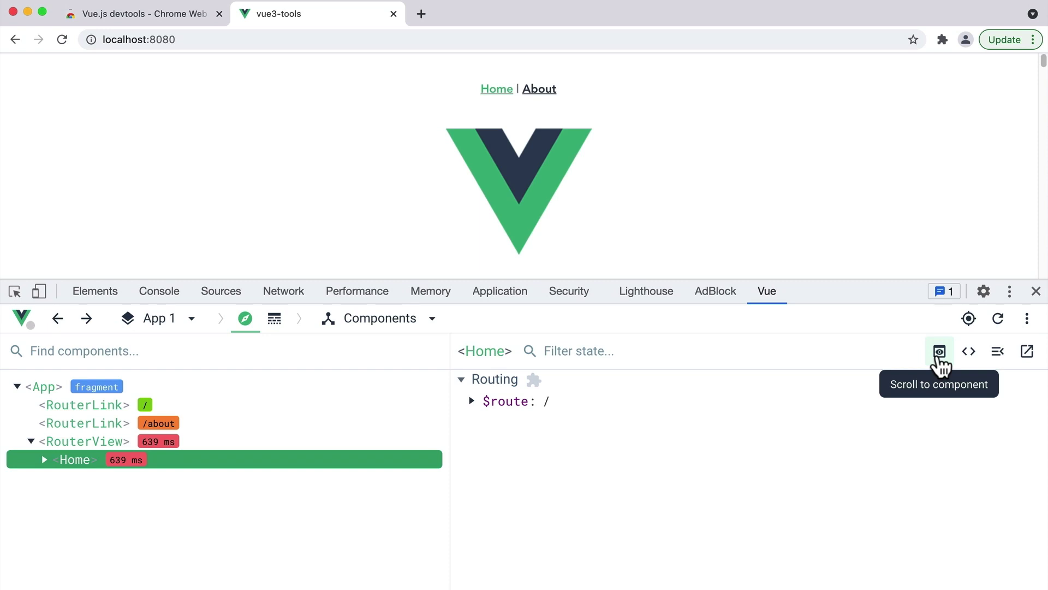
# - Scroll the page to <Home>, view and close its render code, then inspect its DOM element
pyautogui.click(941, 354)
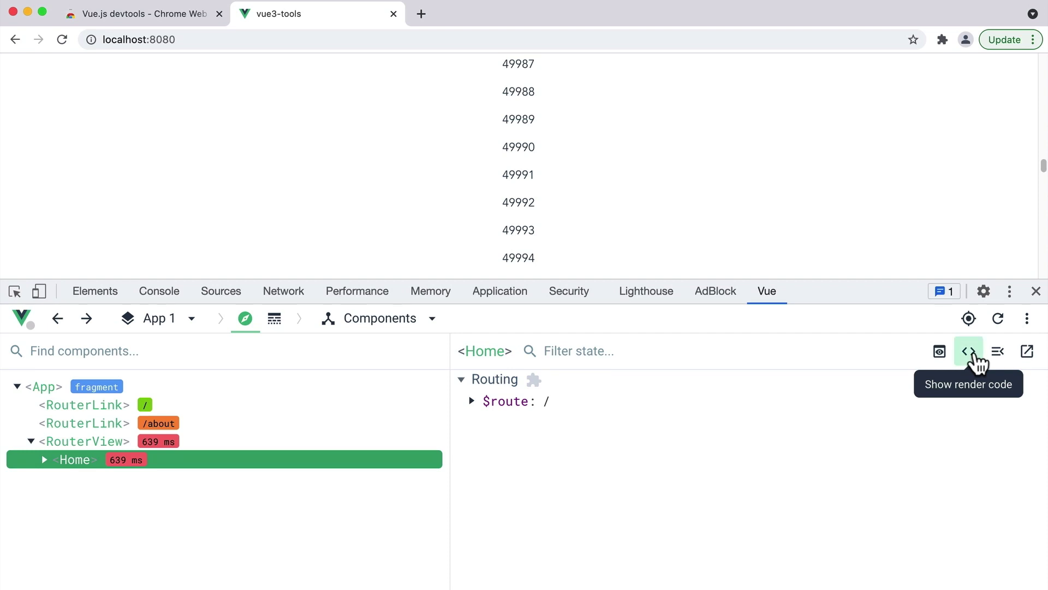
pyautogui.click(972, 354)
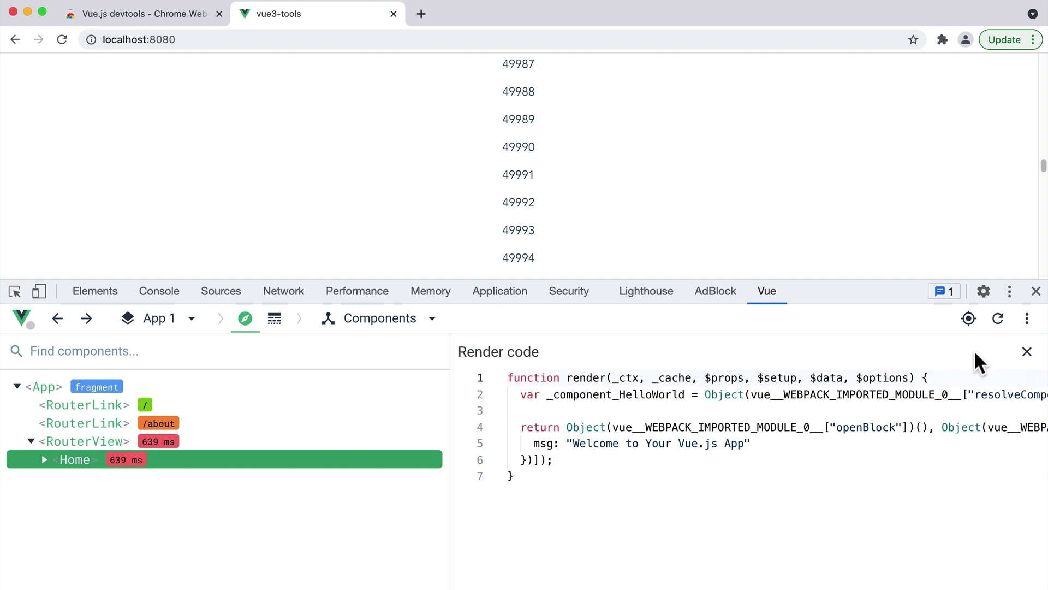
pyautogui.click(1027, 351)
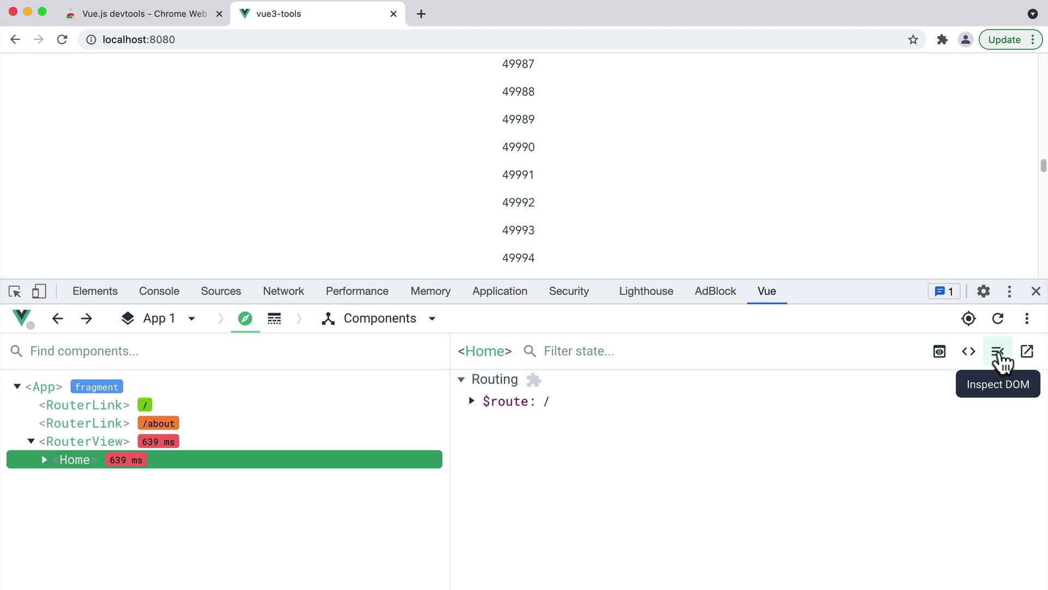
pyautogui.click(999, 352)
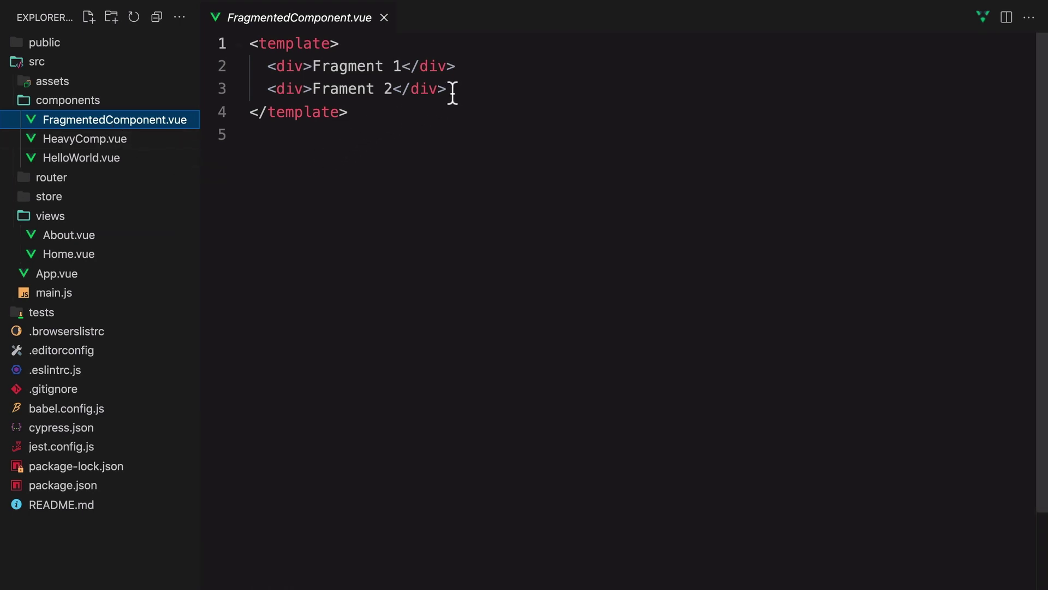
# - Select lines 2–3, the two root <div> elements, in FragmentedComponent.vue
pyautogui.moveTo(449, 89)
pyautogui.mouseDown()
pyautogui.moveTo(320, 89)
pyautogui.moveTo(243, 68)
pyautogui.mouseUp()
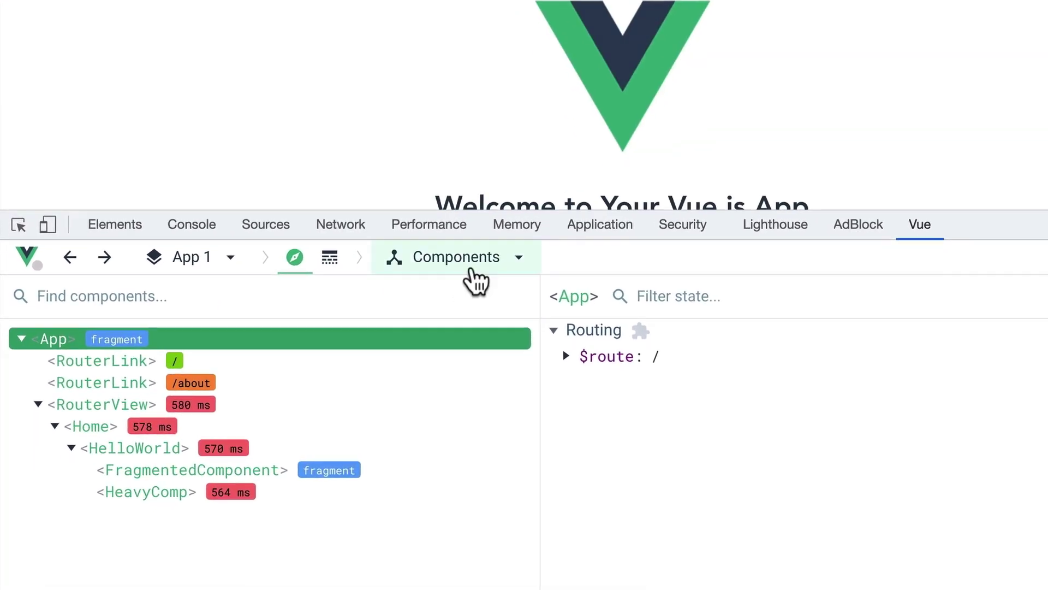
# - Switch to the Routes inspector and view the options of the / and /about routes
pyautogui.click(459, 257)
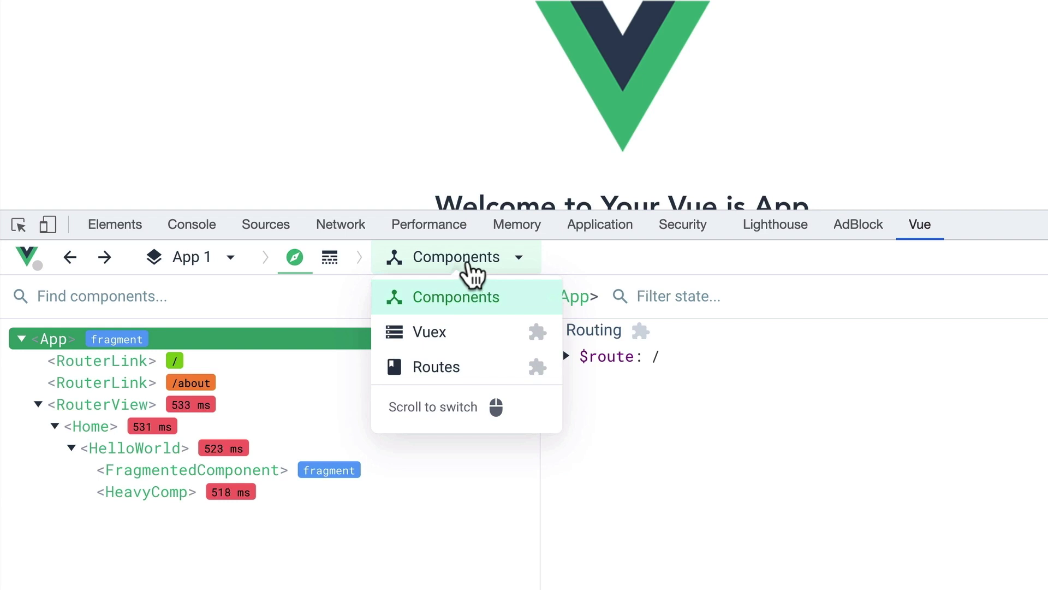
pyautogui.click(438, 367)
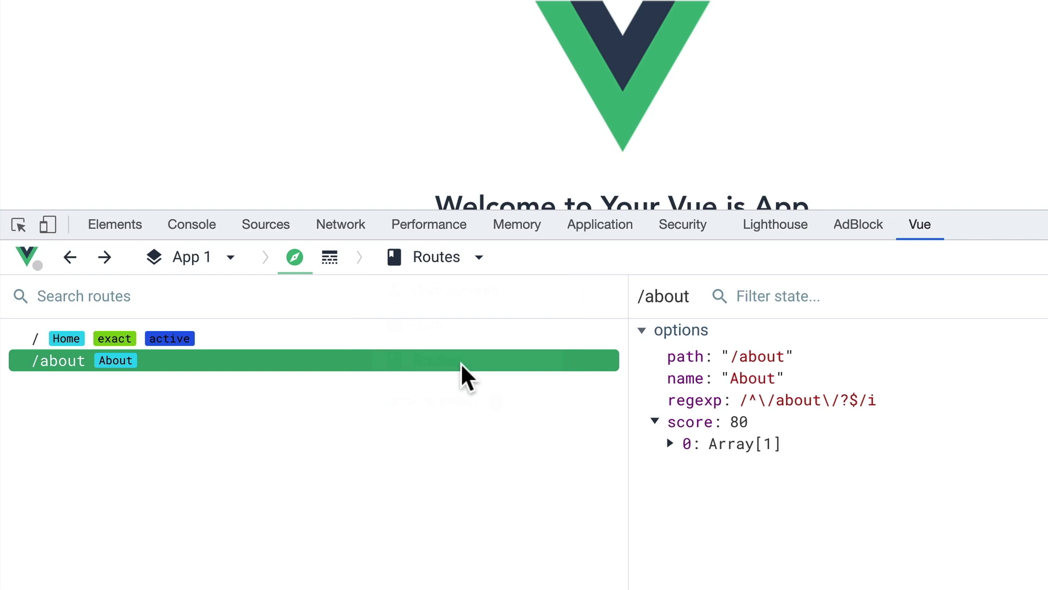
pyautogui.click(460, 362)
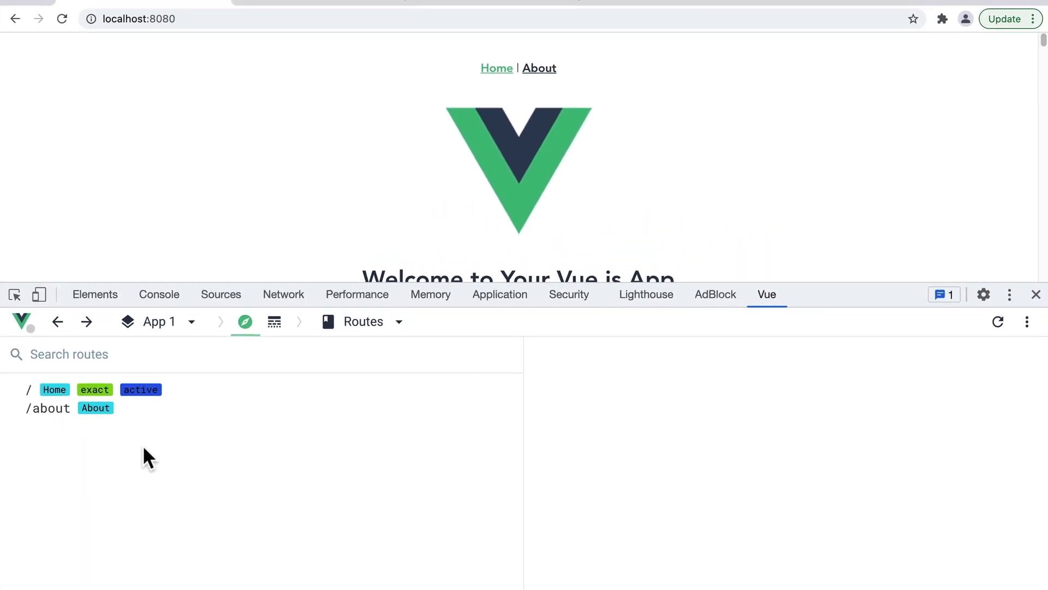
pyautogui.click(125, 391)
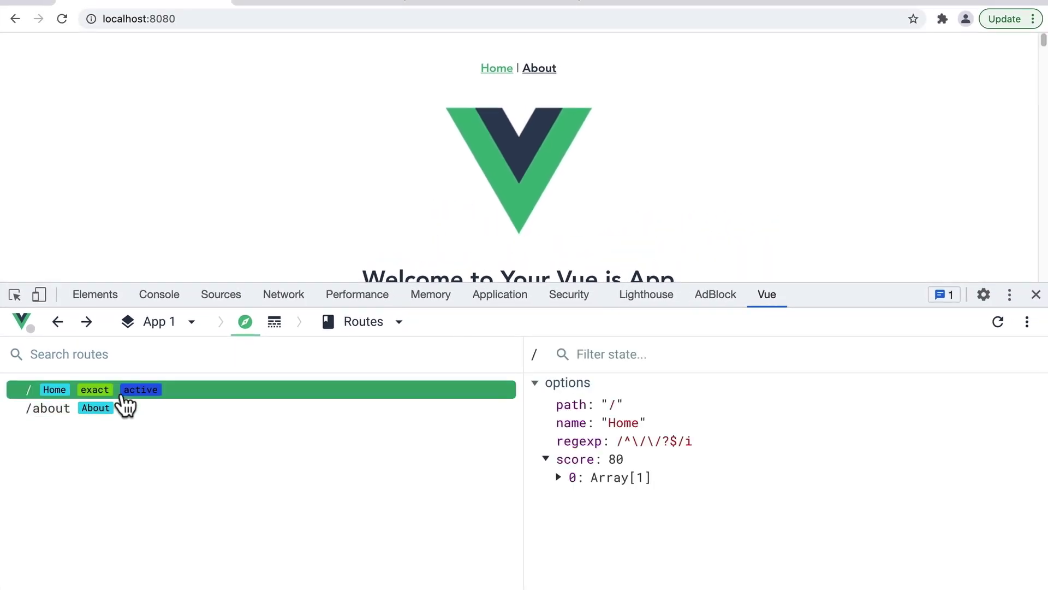
pyautogui.click(124, 408)
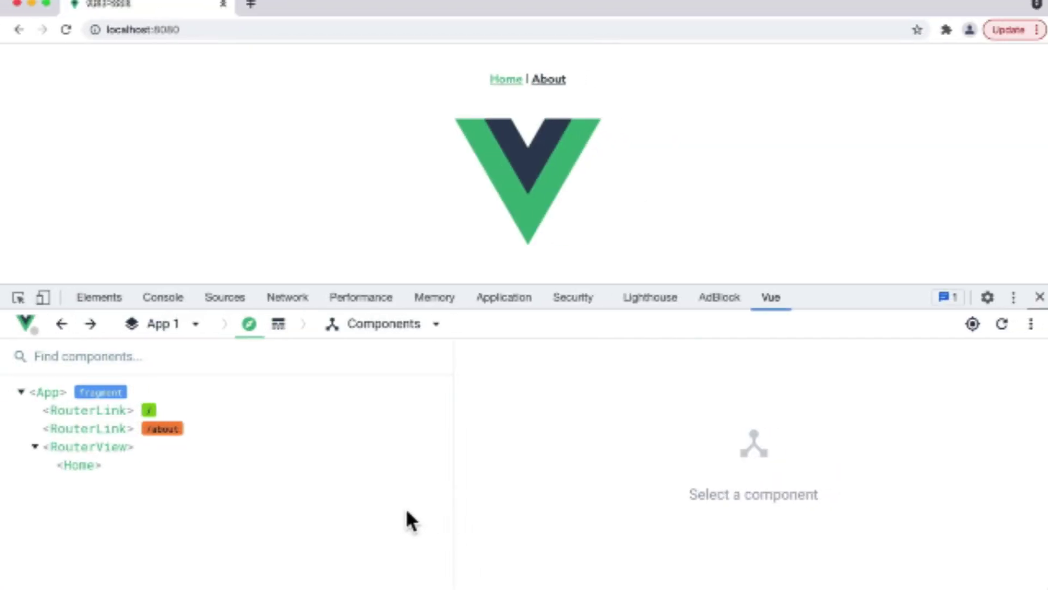
# - Open the Timeline and follow the About link to record mouse and router events
pyautogui.click(275, 325)
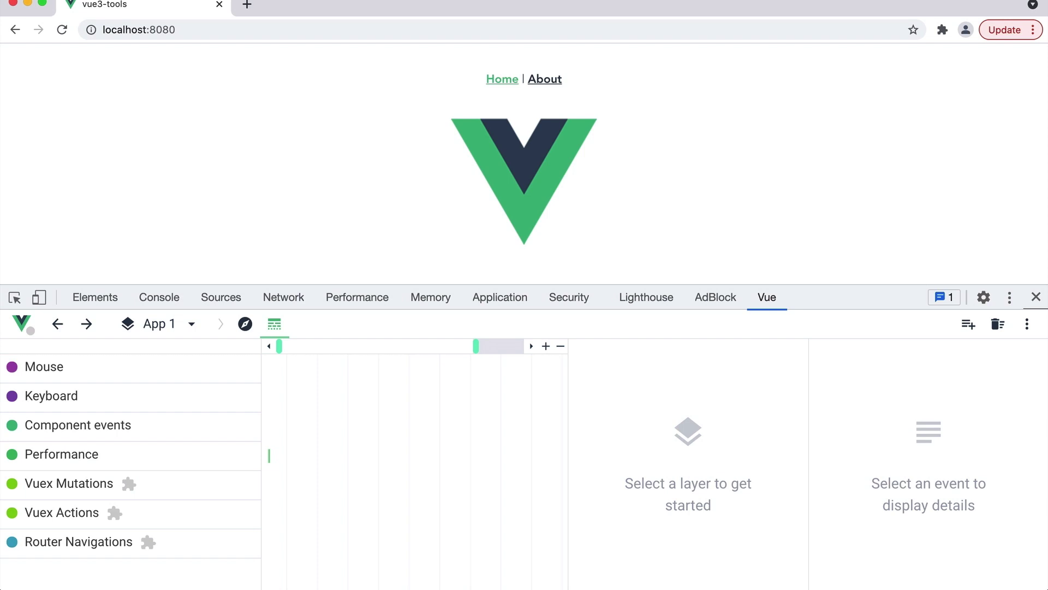
pyautogui.click(545, 80)
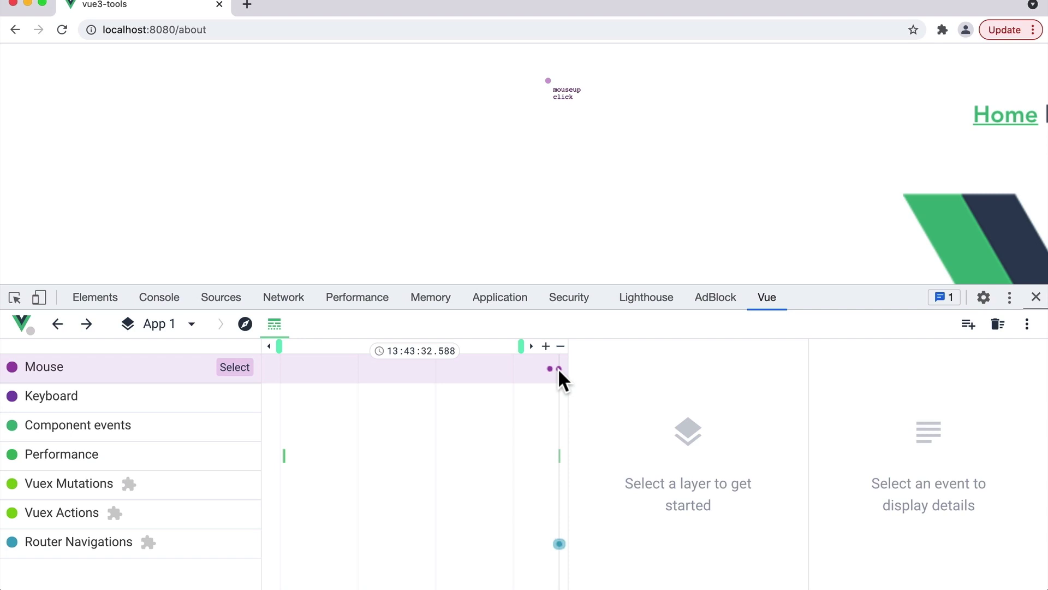
# - List the Mouse layer's events and view mousedown's details at x/y 753, 51
pyautogui.click(558, 368)
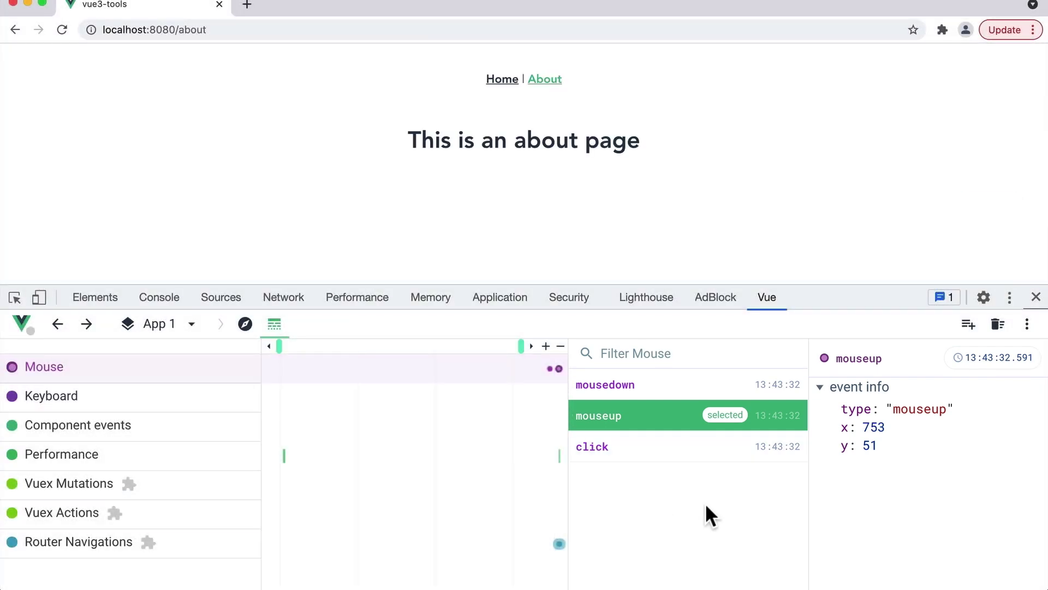
pyautogui.click(688, 384)
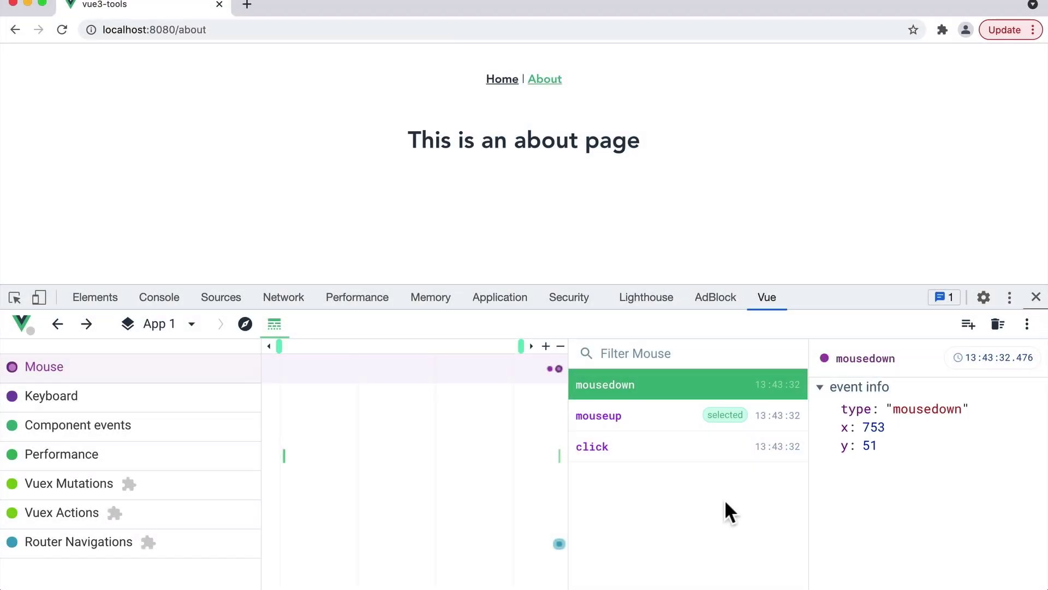
# - Inspect the 'Start of navigation /about' router event, then switch to App.vue in VS Code
pyautogui.click(558, 542)
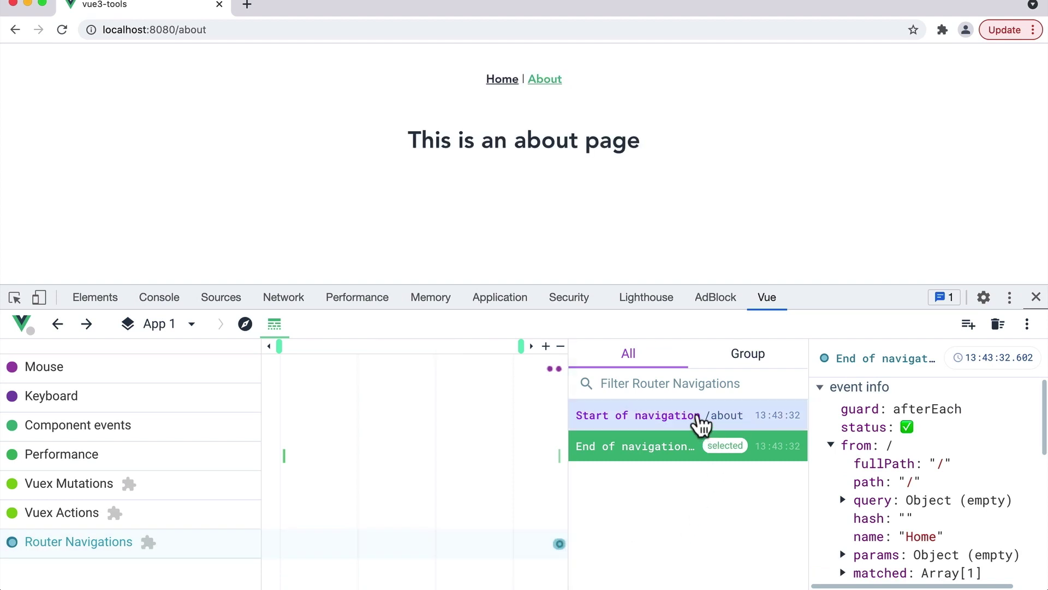
pyautogui.click(701, 416)
pyautogui.scroll(-3, 909, 475)
pyautogui.scroll(-2, 911, 476)
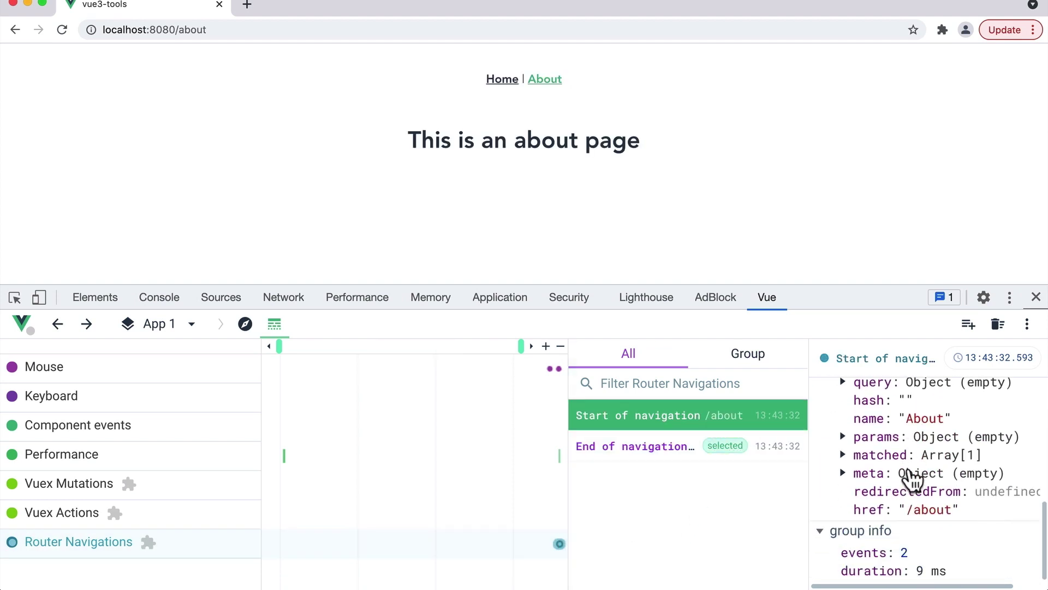
pyautogui.scroll(5, 912, 479)
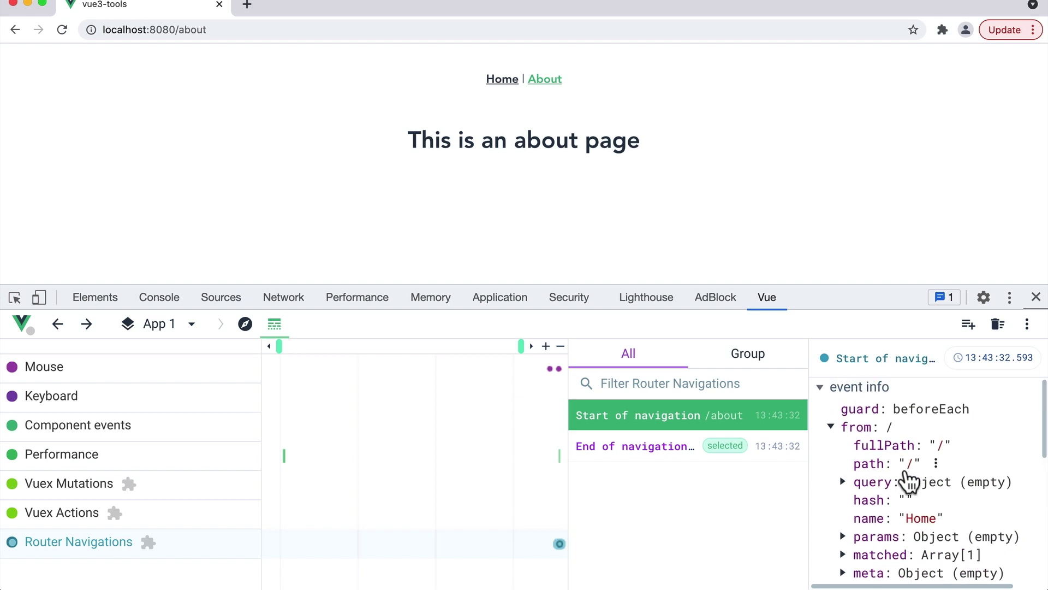
pyautogui.hotkey('ctrl', 'Left')
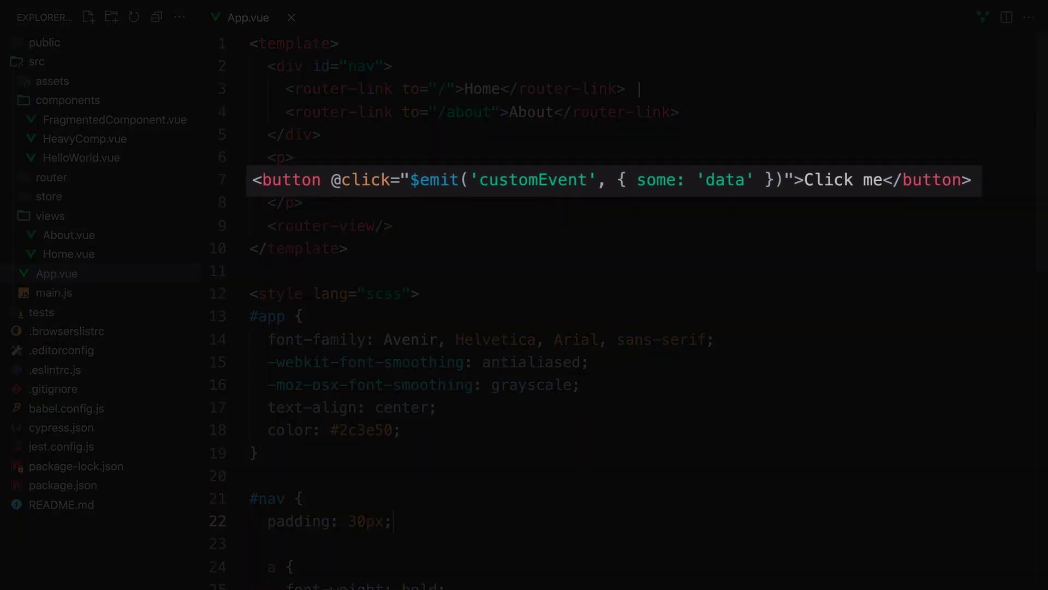
# - Back in Chrome, trigger 'Click me' and view App's customEvent under Component events
pyautogui.hotkey('ctrl', 'Right')
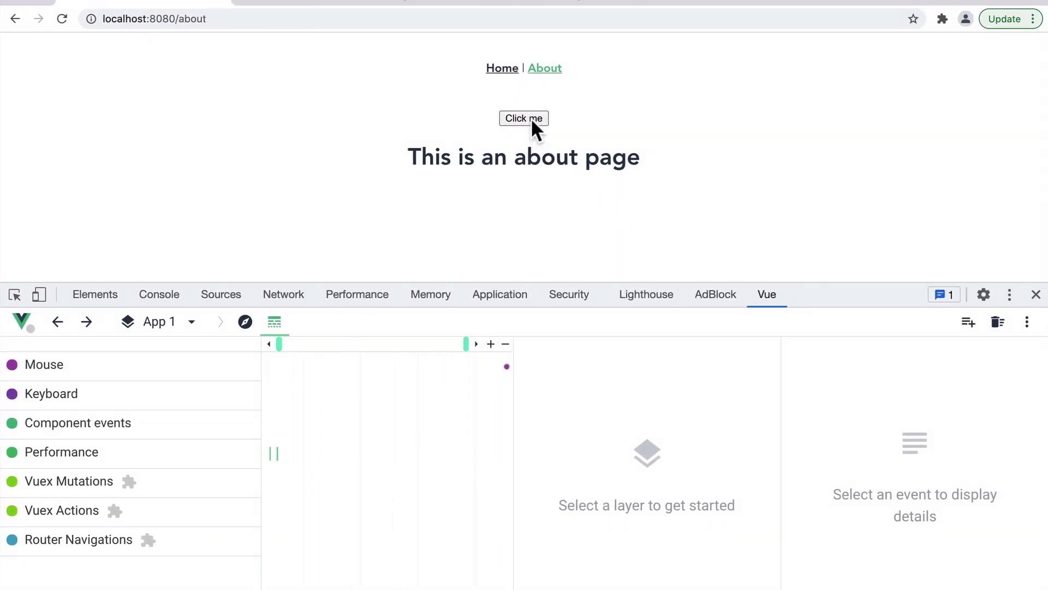
pyautogui.click(531, 119)
pyautogui.moveTo(132, 423)
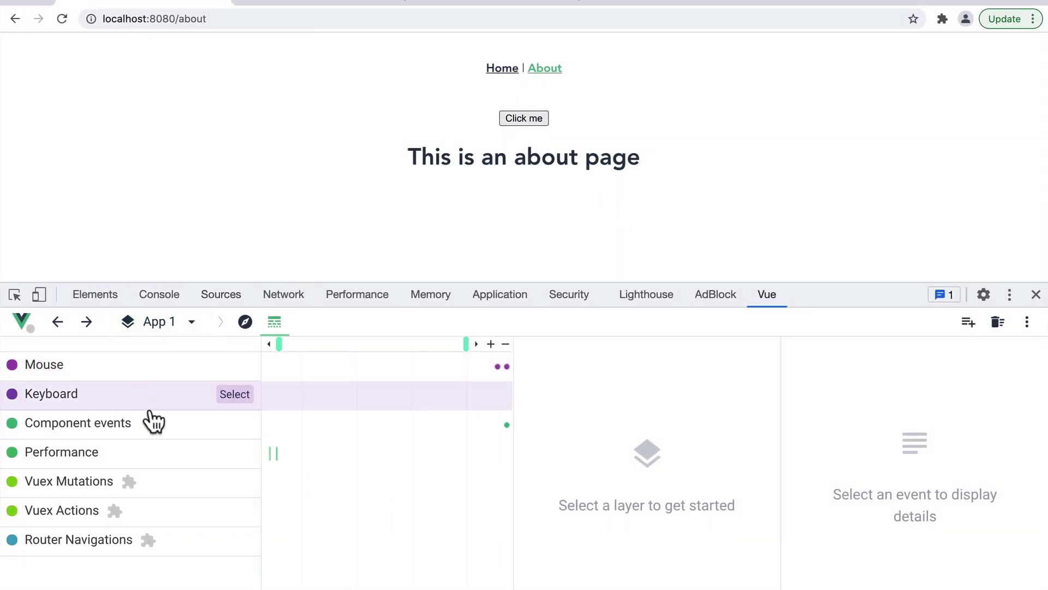
pyautogui.click(149, 426)
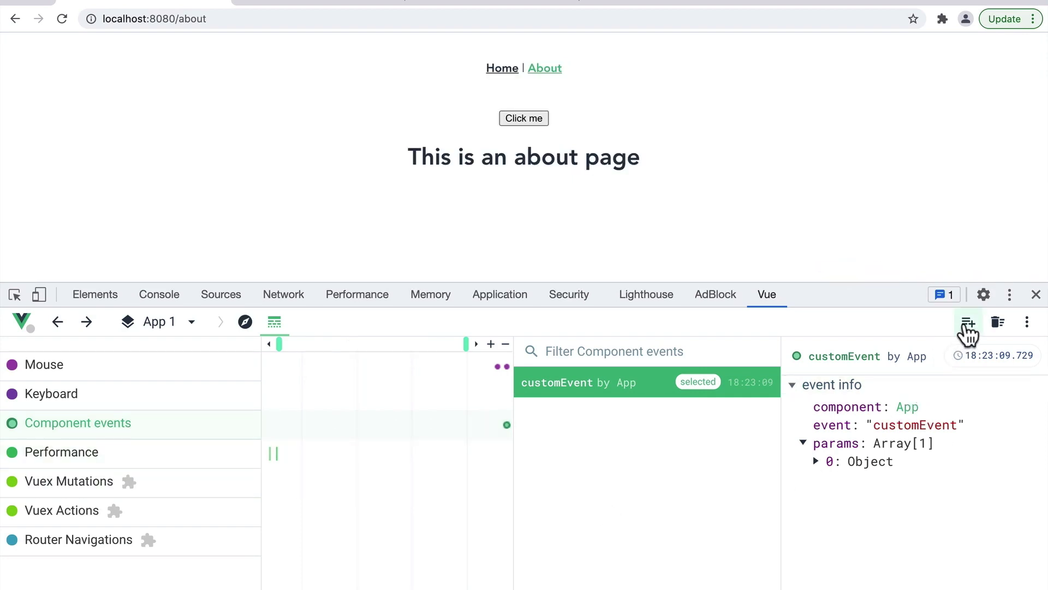
pyautogui.click(967, 323)
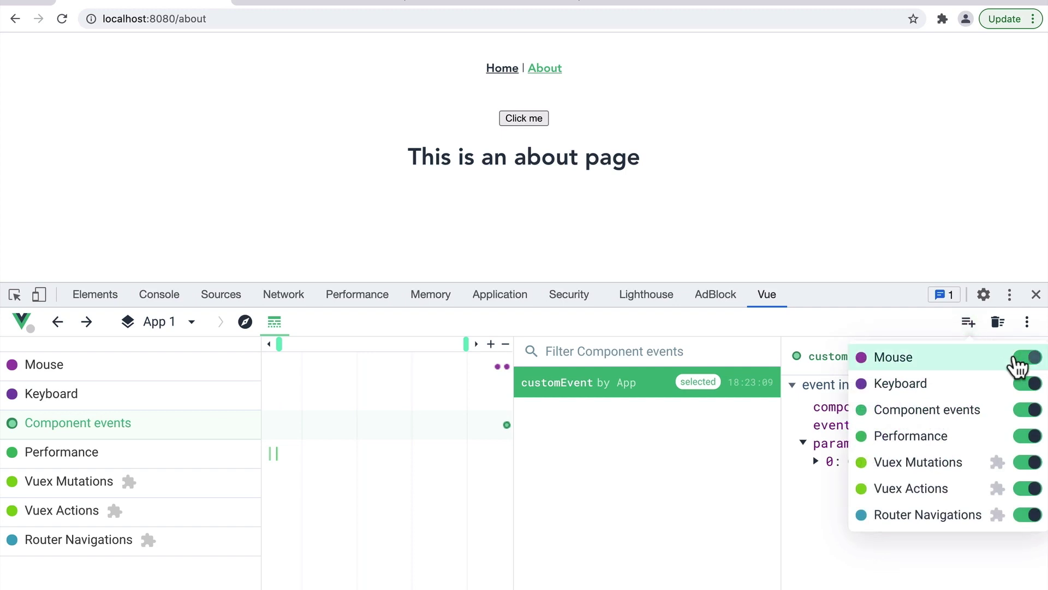
pyautogui.click(1027, 357)
pyautogui.click(1028, 383)
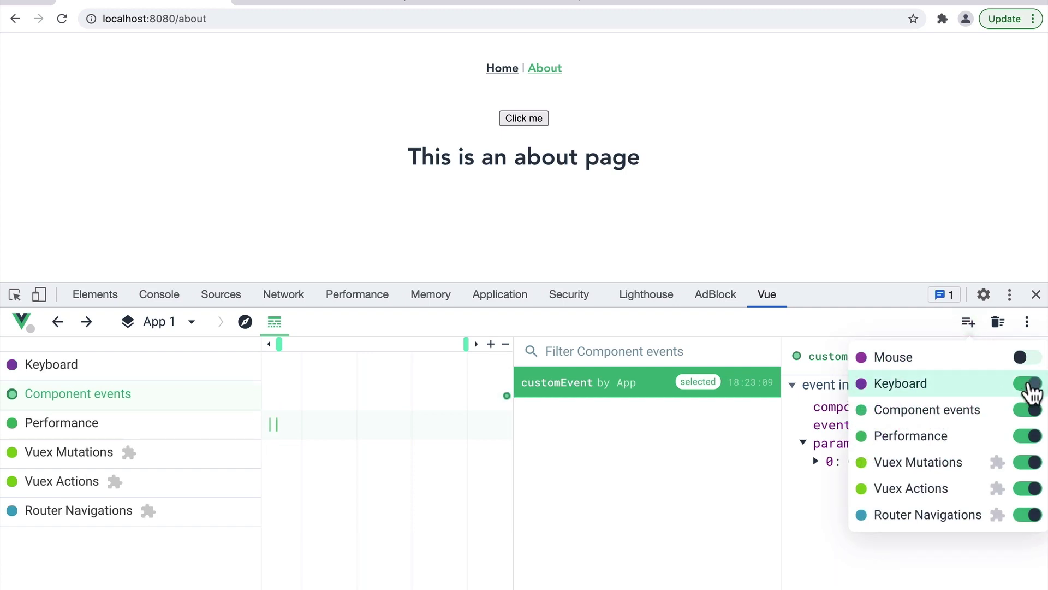
pyautogui.click(1029, 410)
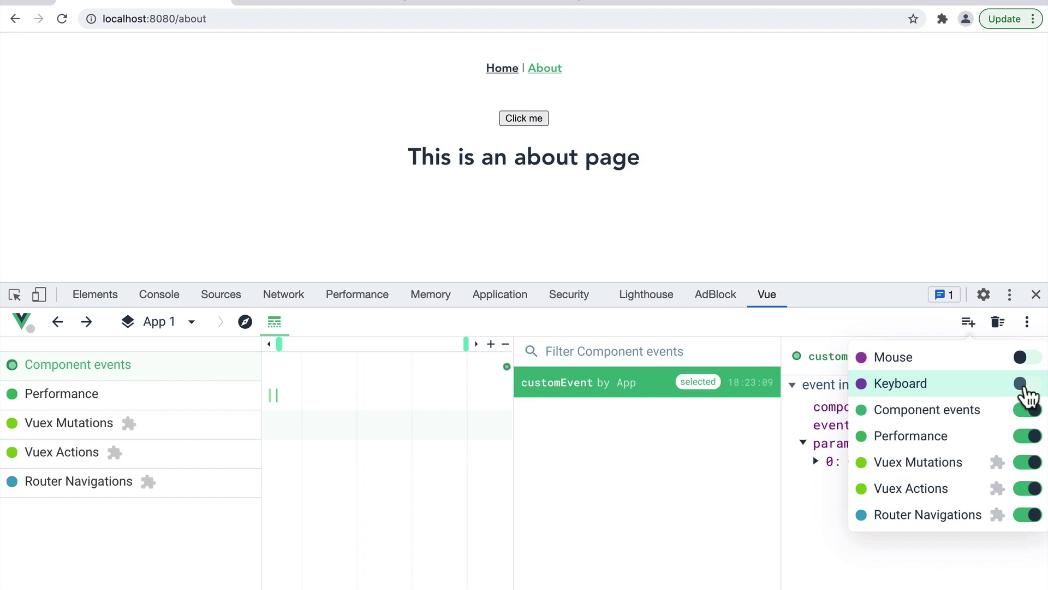
pyautogui.click(1021, 384)
pyautogui.click(1022, 358)
pyautogui.click(969, 322)
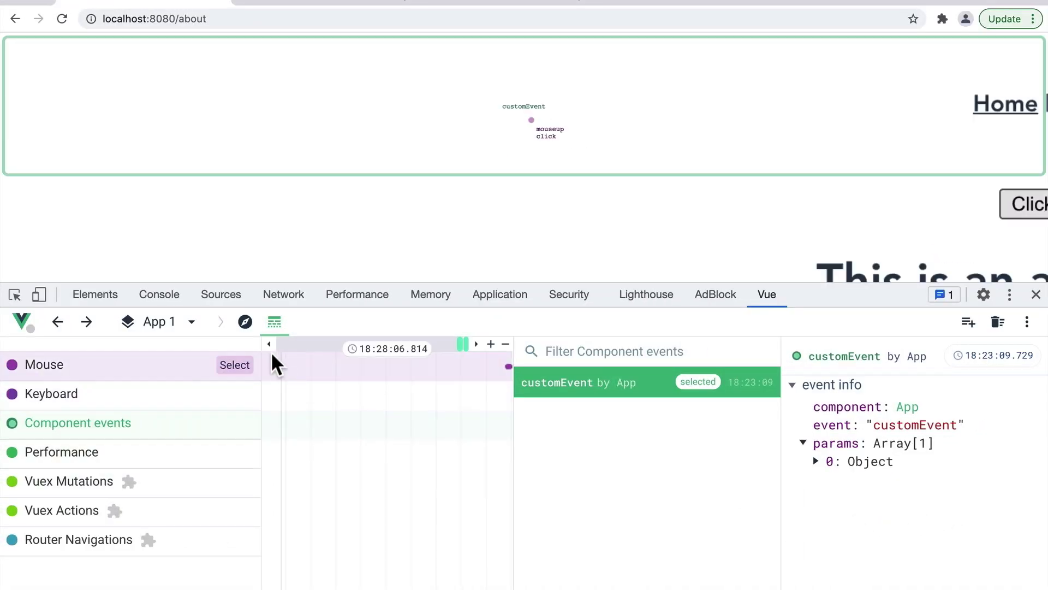
# - Open About.vue in the editor from the <About> component, then return to Chrome
pyautogui.click(245, 322)
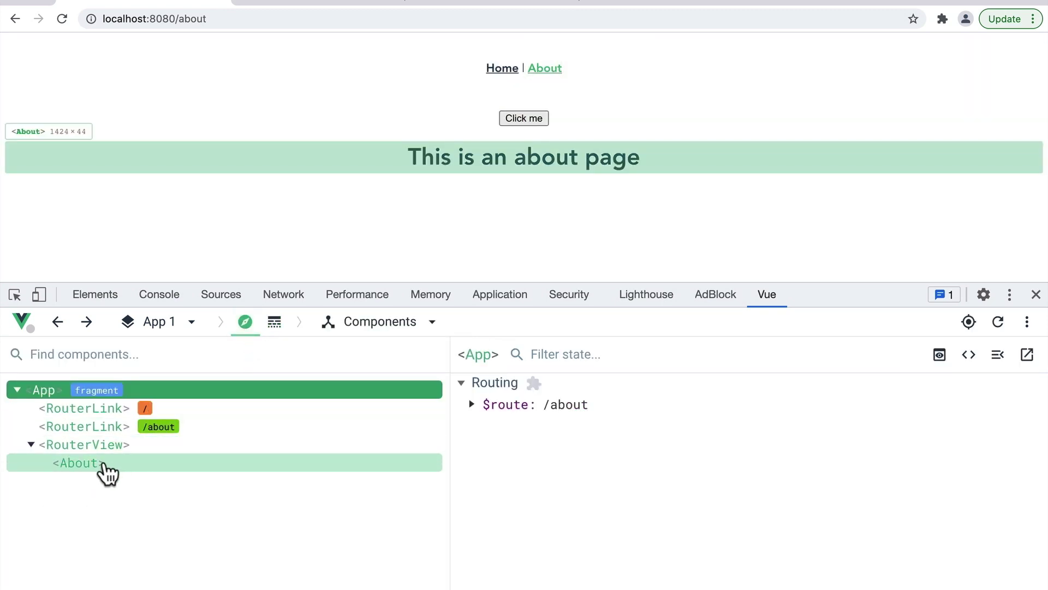
pyautogui.click(107, 468)
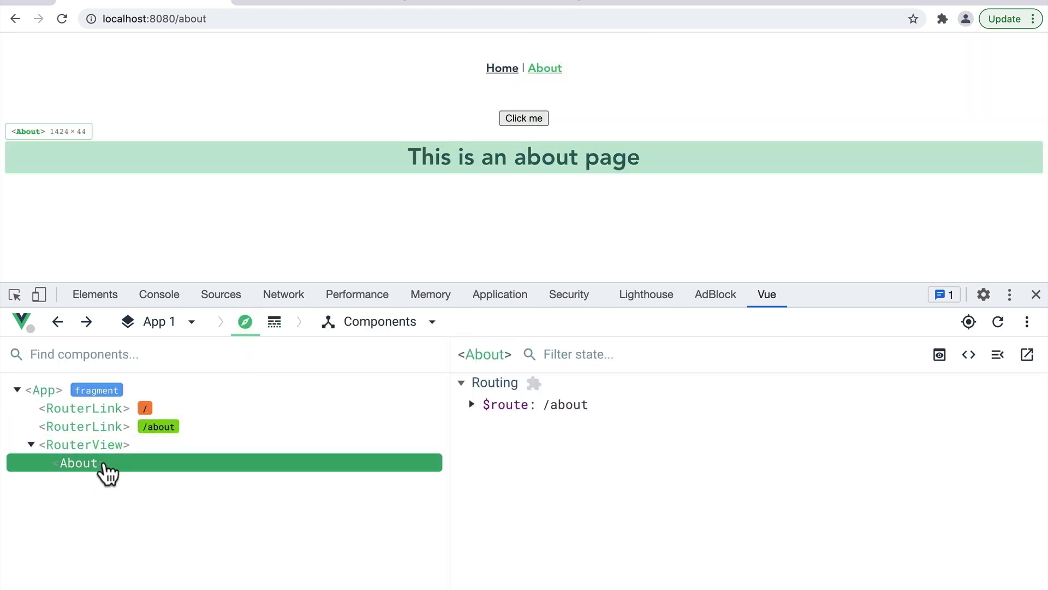
pyautogui.click(1028, 354)
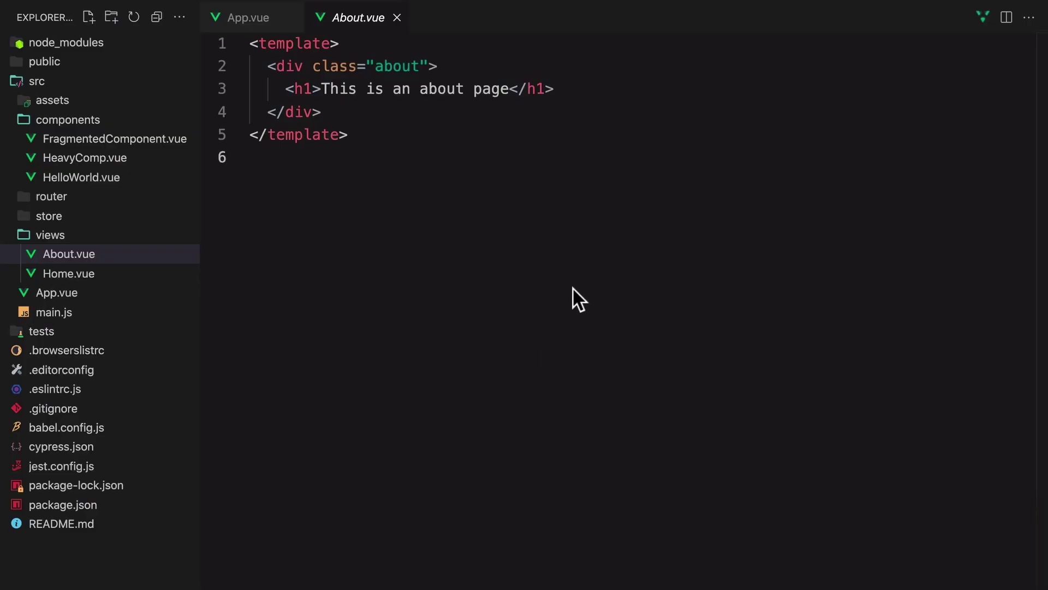
pyautogui.hotkey('alt', 'Tab')
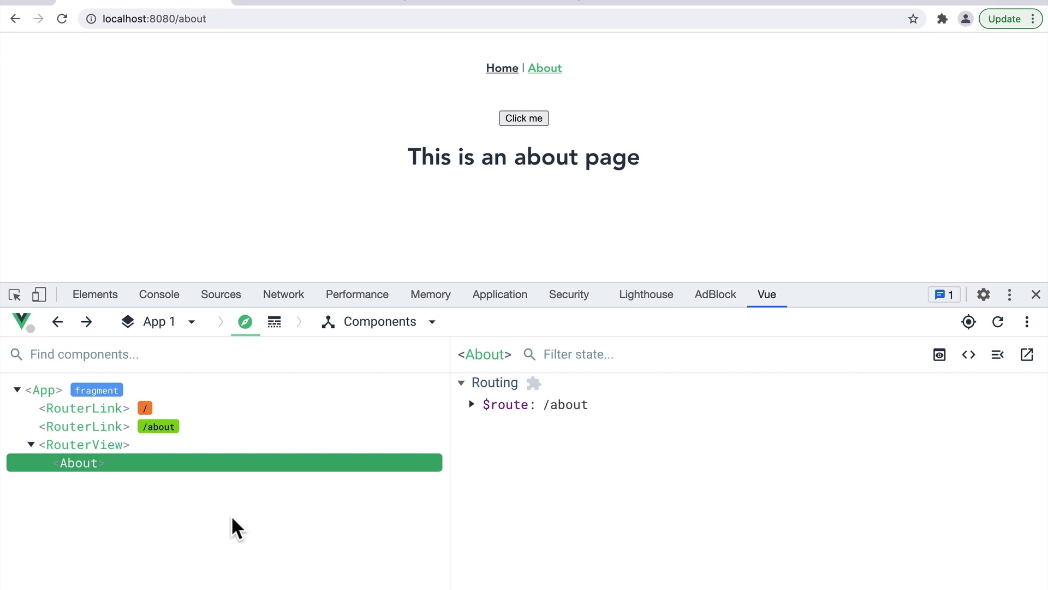
# - Select <RouterView>, then <About>, then root <App>, showing $route at /about
pyautogui.click(139, 444)
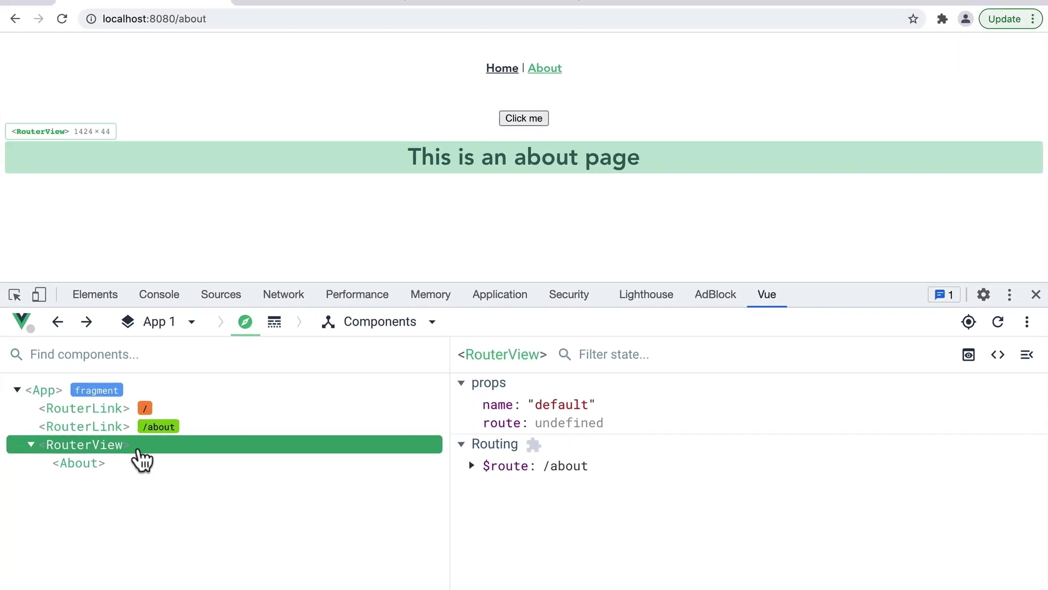
pyautogui.click(80, 463)
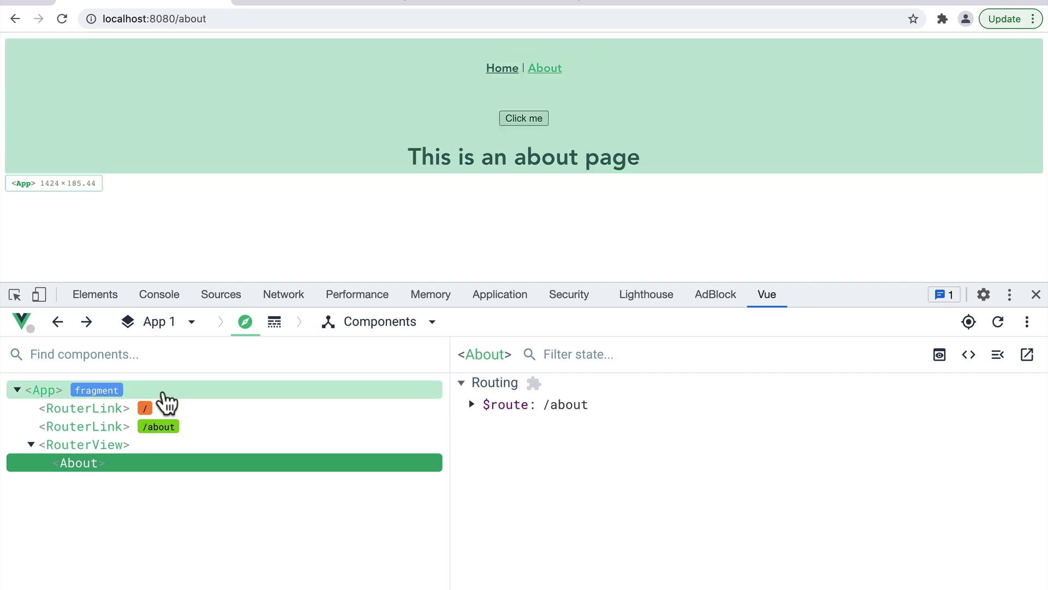
pyautogui.click(167, 391)
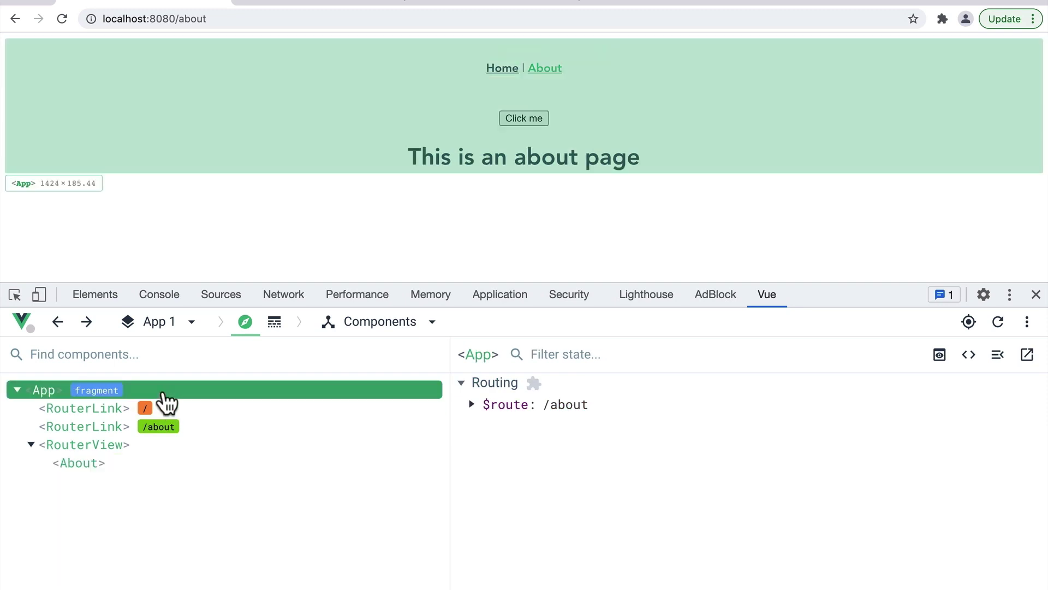